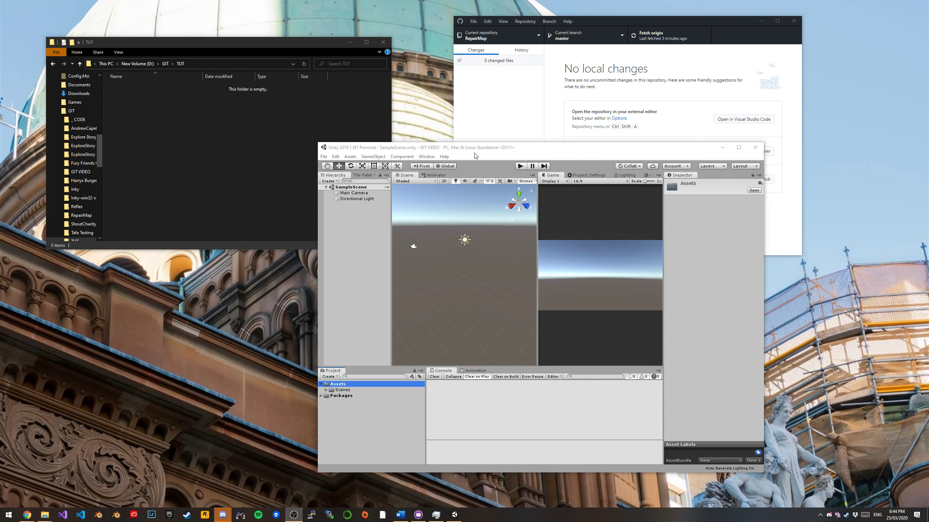
# Expand the Scenes folder among the Unity project's assets and reveal it in File Explorer
pyautogui.moveTo(478, 149); pyautogui.dragTo(469, 144)
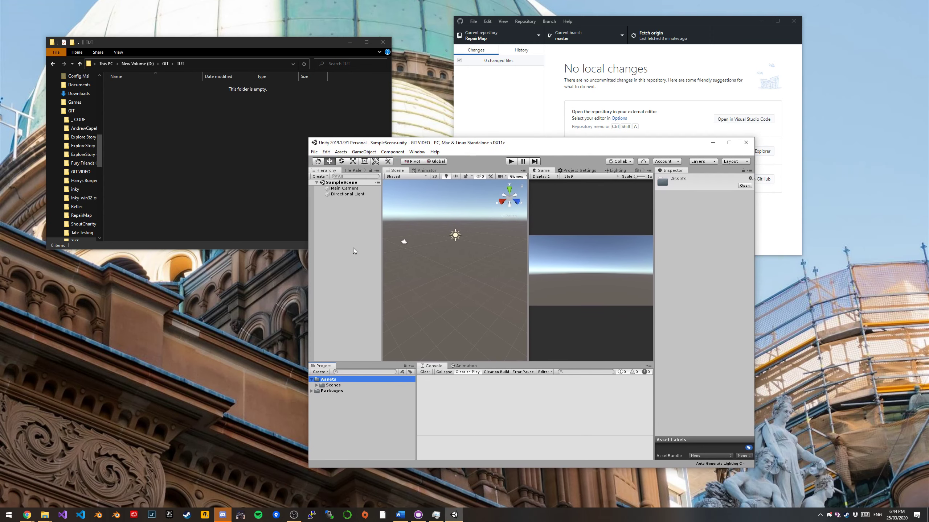
pyautogui.doubleClick(333, 385)
pyautogui.click(345, 391)
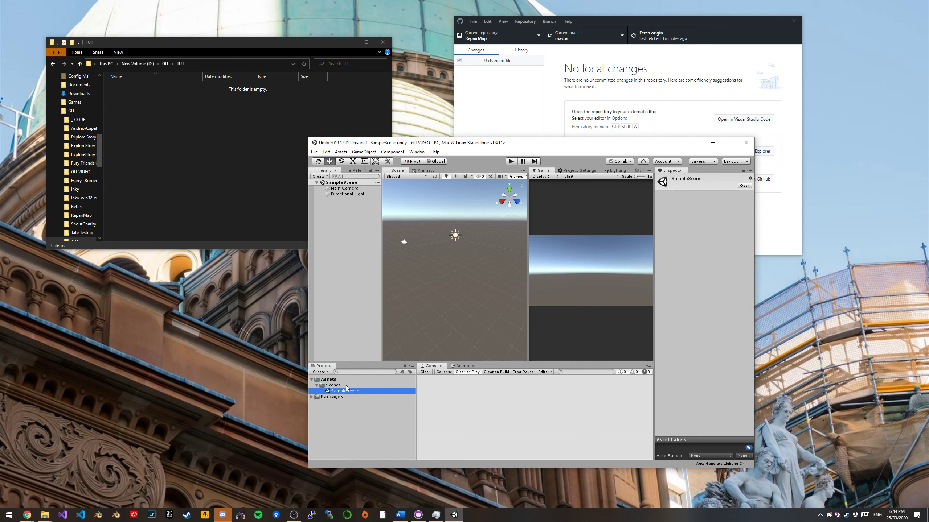
pyautogui.click(333, 386)
pyautogui.click(329, 380)
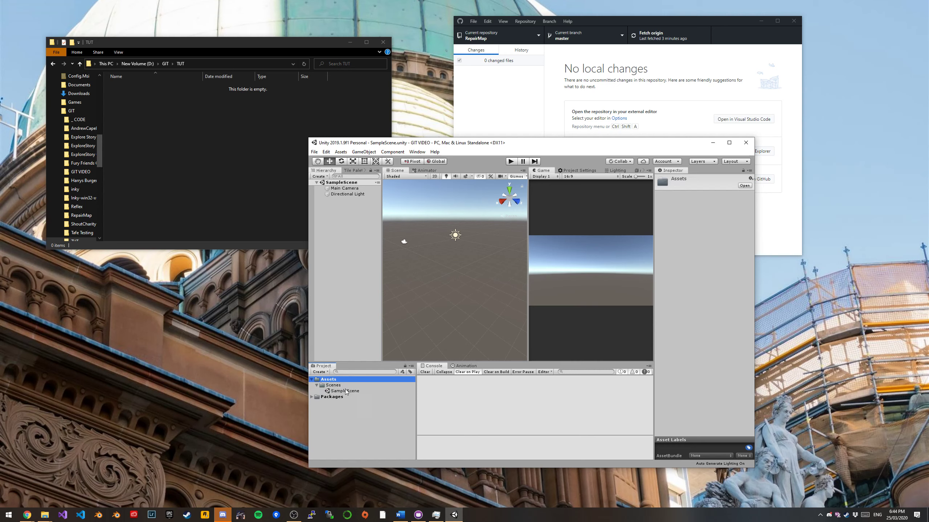
pyautogui.rightClick(337, 387)
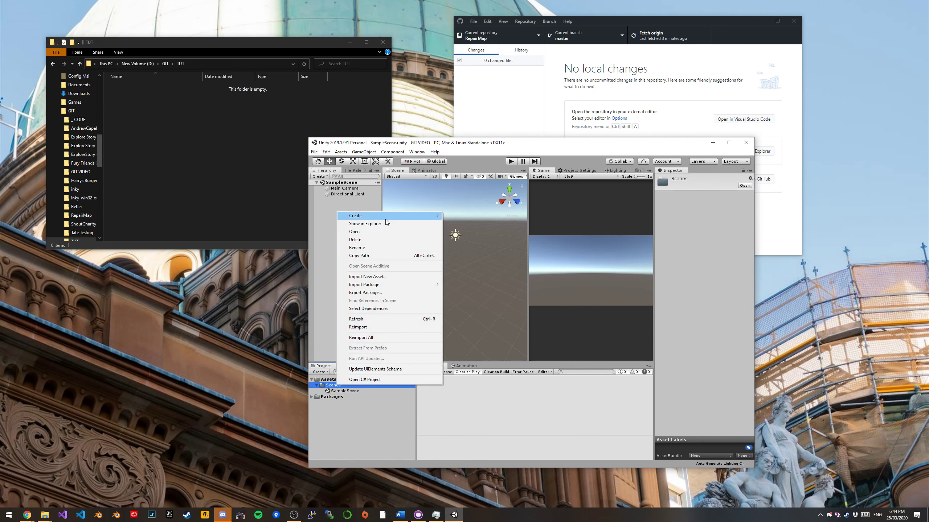
pyautogui.click(383, 225)
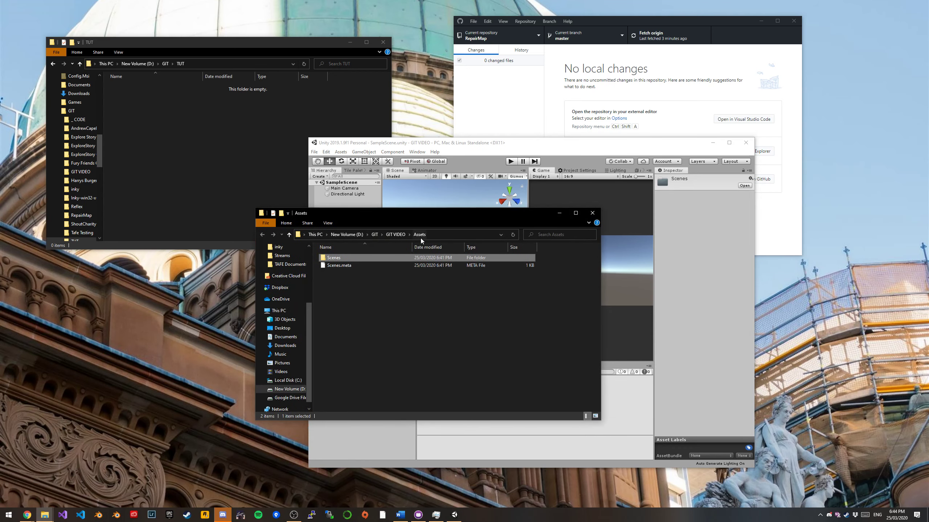
# Go up from Assets to the GIT VIDEO project folder and look over its subfolders
pyautogui.click(396, 234)
pyautogui.moveTo(411, 330); pyautogui.dragTo(370, 260)
pyautogui.hotkey('alt', 'Left')
pyautogui.click(393, 235)
pyautogui.moveTo(389, 337); pyautogui.dragTo(331, 257)
pyautogui.click(409, 332)
# Place the GIT VIDEO folder window below the empty TUT folder window
pyautogui.moveTo(411, 211); pyautogui.dragTo(394, 211)
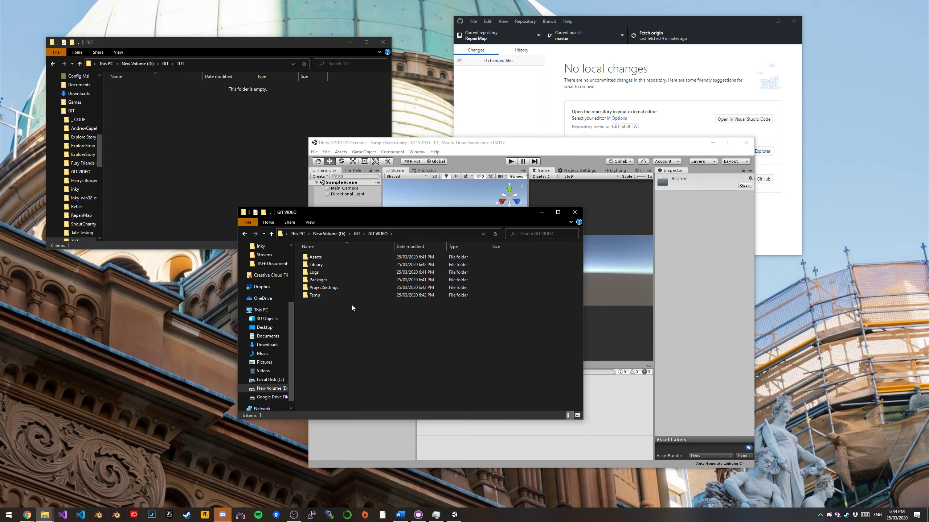
pyautogui.moveTo(358, 311); pyautogui.dragTo(329, 256)
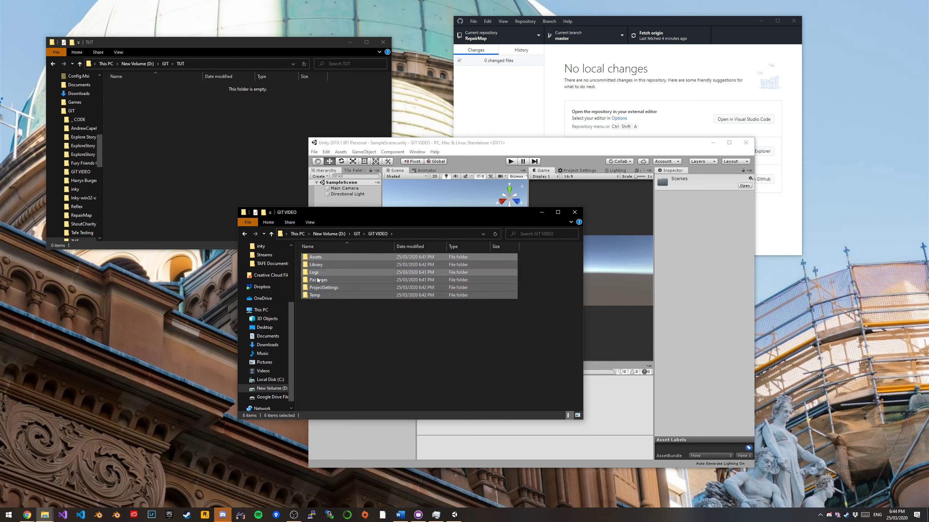
pyautogui.moveTo(348, 337); pyautogui.dragTo(196, 225)
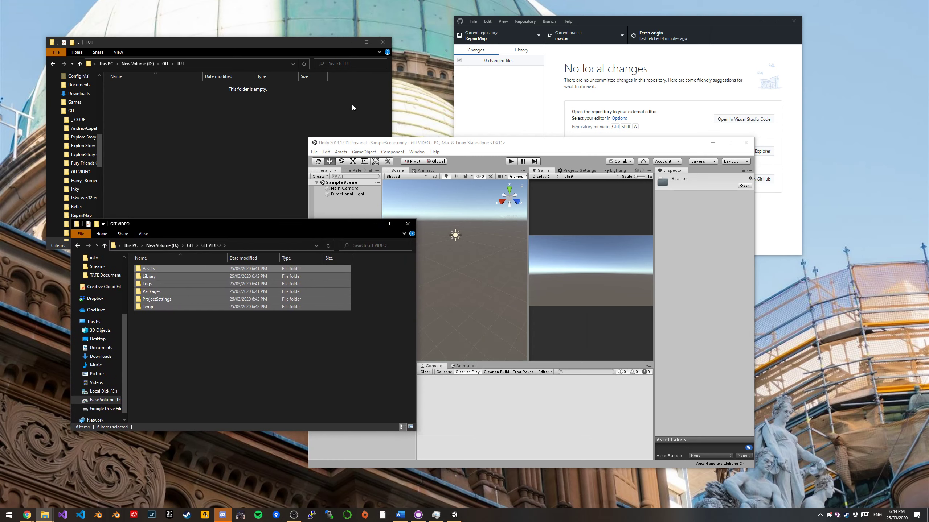
pyautogui.click(473, 23)
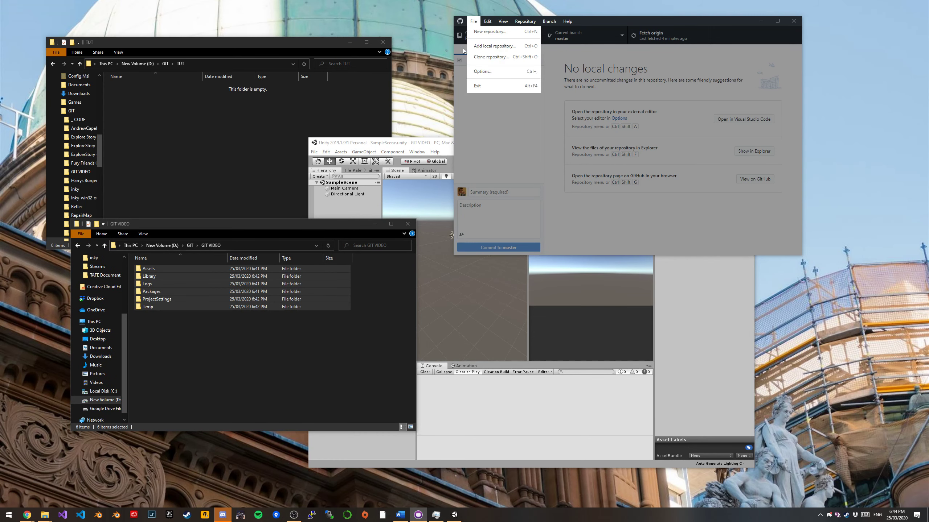
pyautogui.moveTo(323, 227); pyautogui.dragTo(305, 237)
pyautogui.moveTo(236, 346); pyautogui.dragTo(159, 273)
pyautogui.click(195, 327)
pyautogui.moveTo(239, 232); pyautogui.dragTo(192, 268)
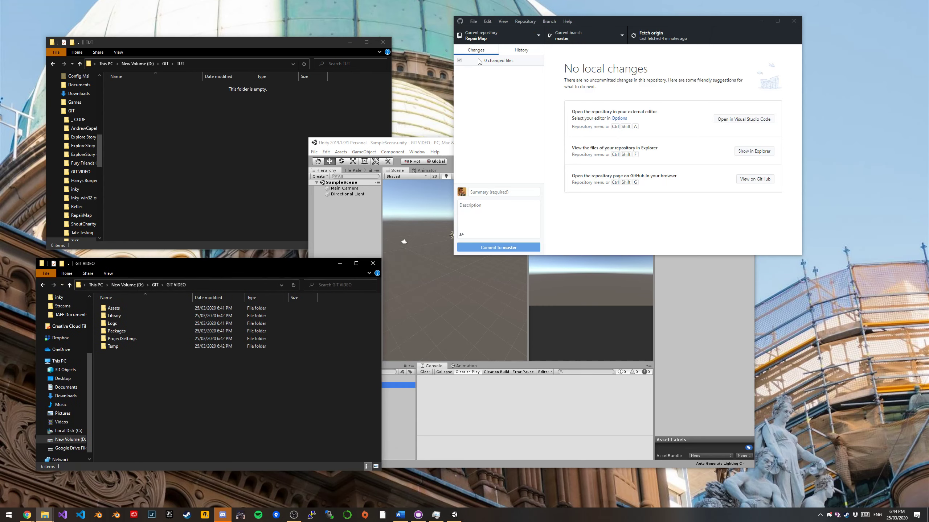
# Close the Unity editor and position the GitHub Desktop window beside the two folder windows
pyautogui.moveTo(624, 19); pyautogui.dragTo(639, 43)
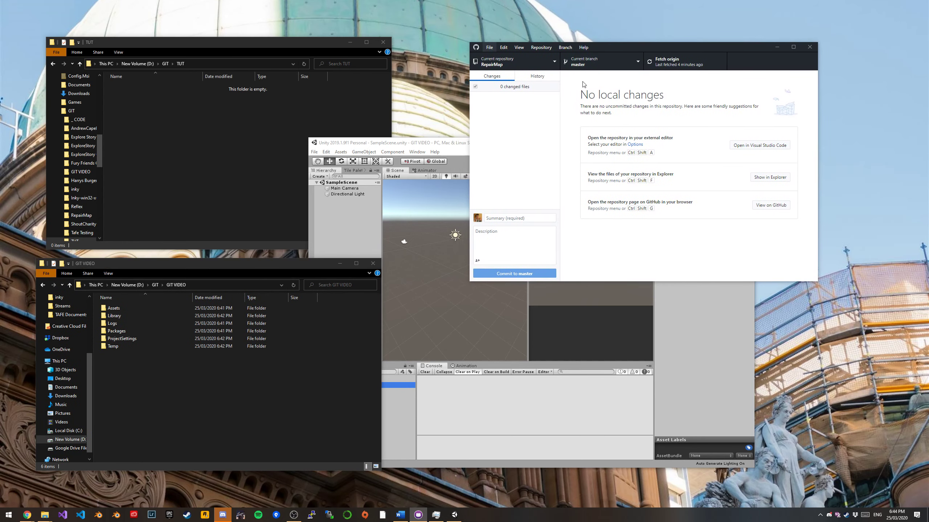
pyautogui.click(462, 149)
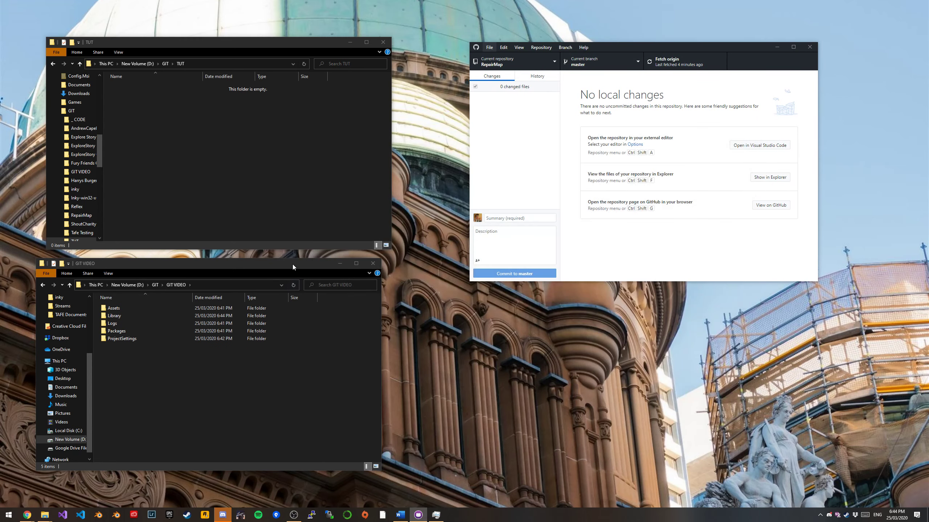
pyautogui.moveTo(293, 264); pyautogui.dragTo(289, 285)
pyautogui.moveTo(631, 46); pyautogui.dragTo(616, 76)
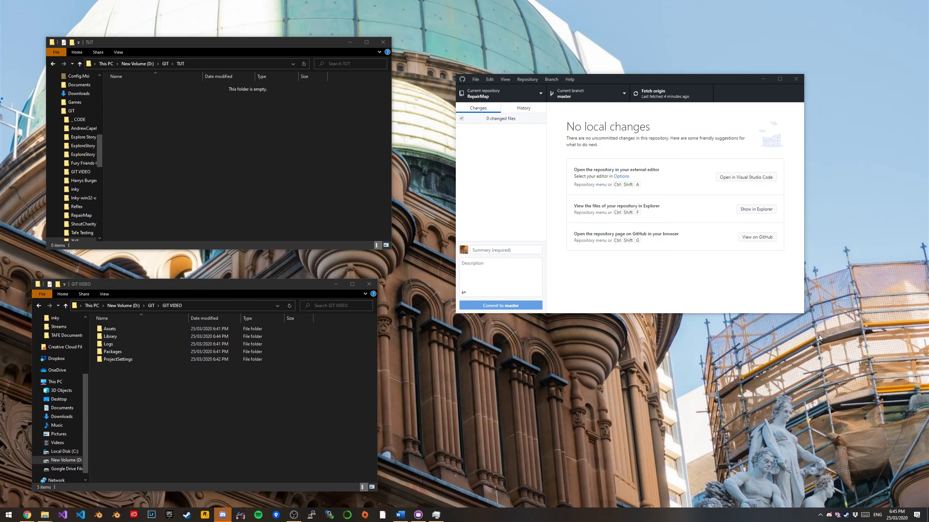
# Start a new repository in GitHub Desktop, name it GITTUT and check its local path
pyautogui.click(476, 80)
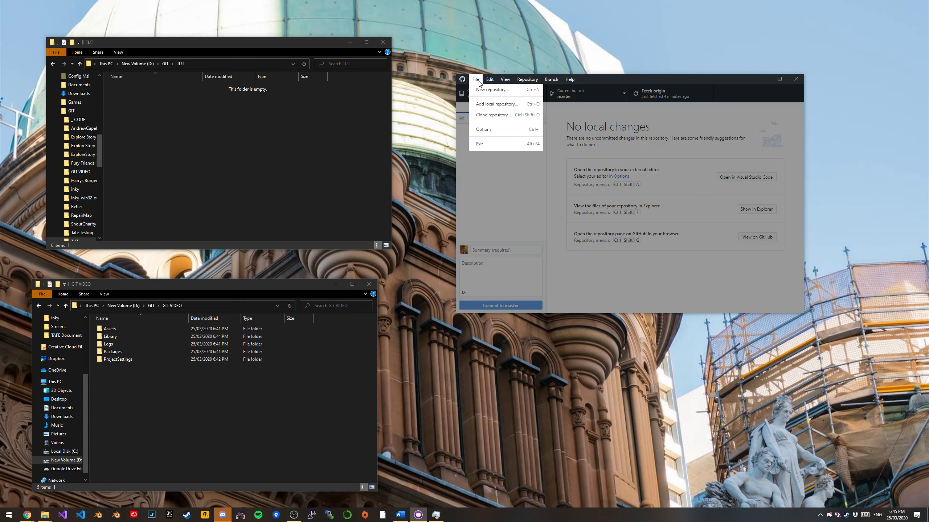
pyautogui.click(499, 91)
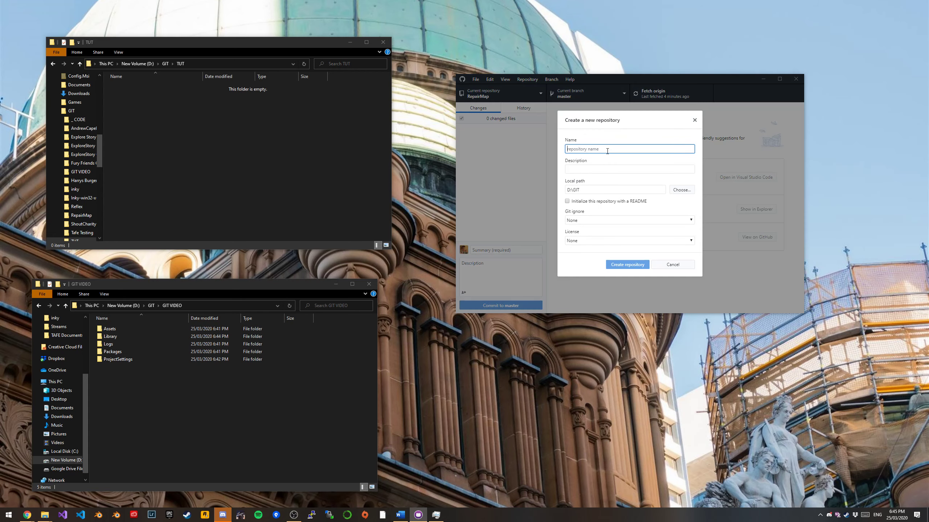
pyautogui.write('G')
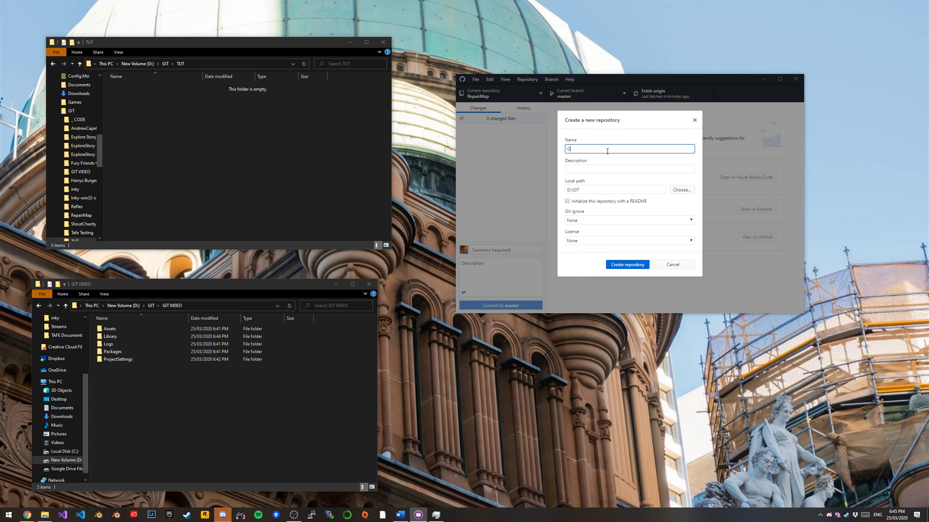
pyautogui.press('BackSpace')
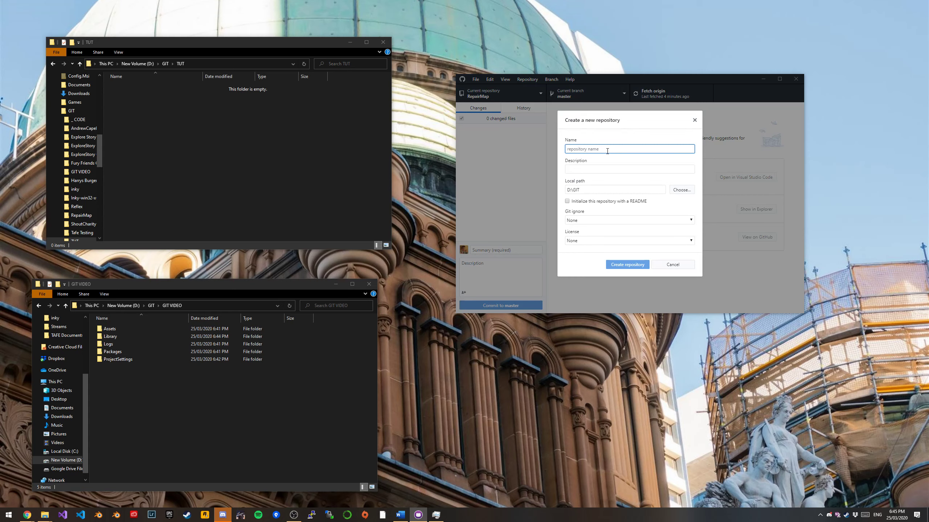
pyautogui.write('GITTUT')
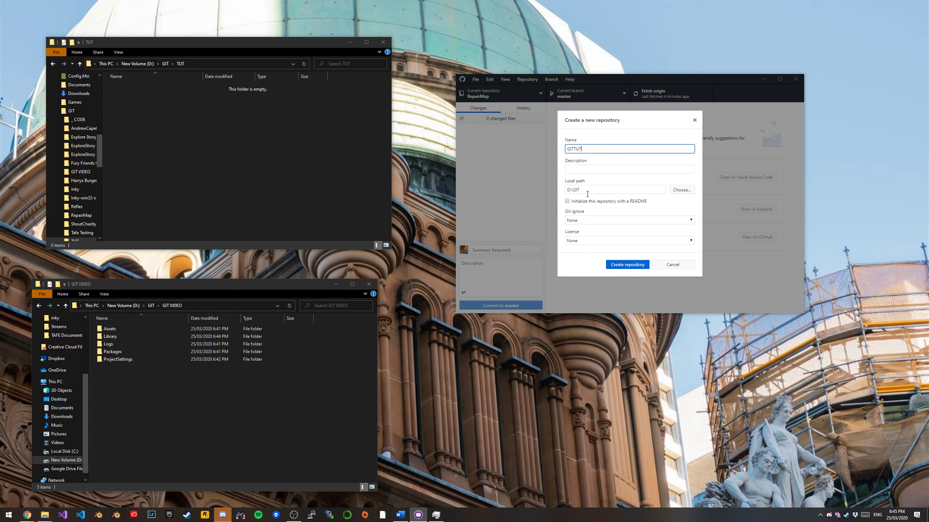
pyautogui.moveTo(585, 190); pyautogui.dragTo(566, 192)
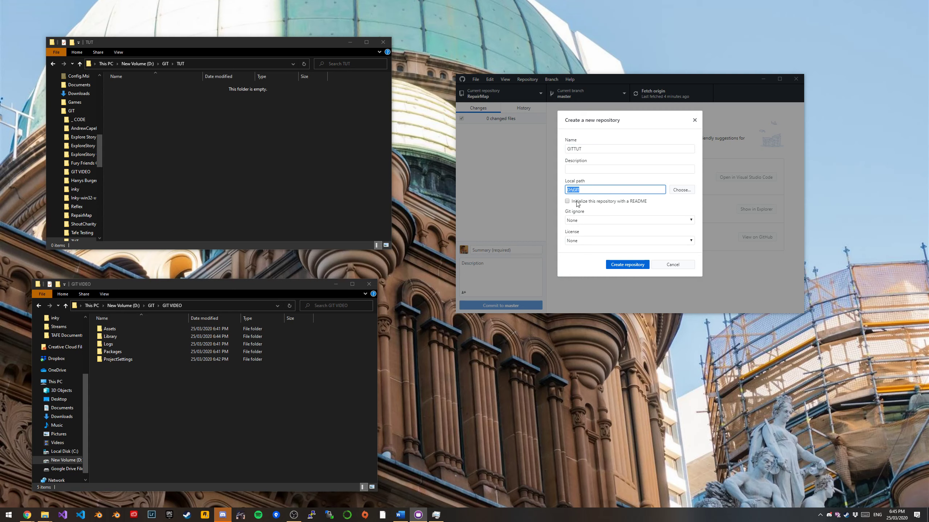
# Choose the Unity git ignore template and create the repository
pyautogui.click(581, 220)
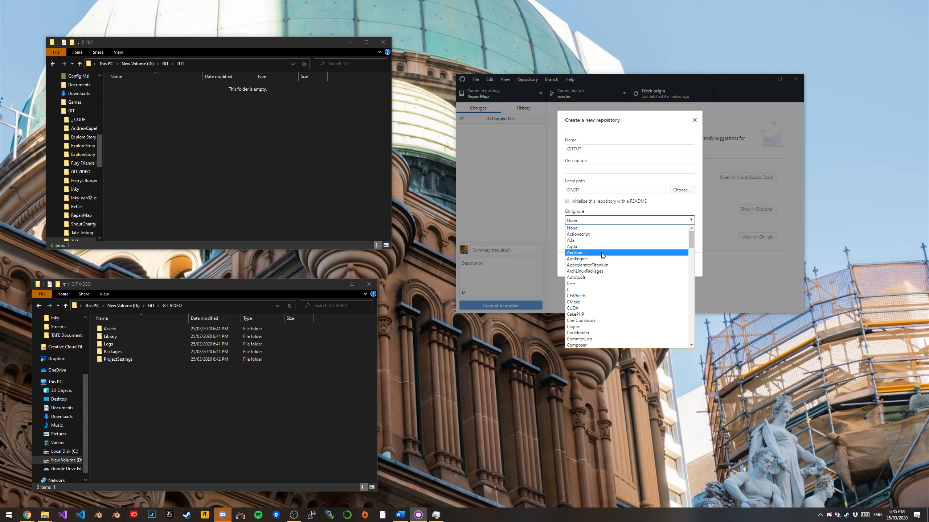
pyautogui.scroll(-20, 602, 255)
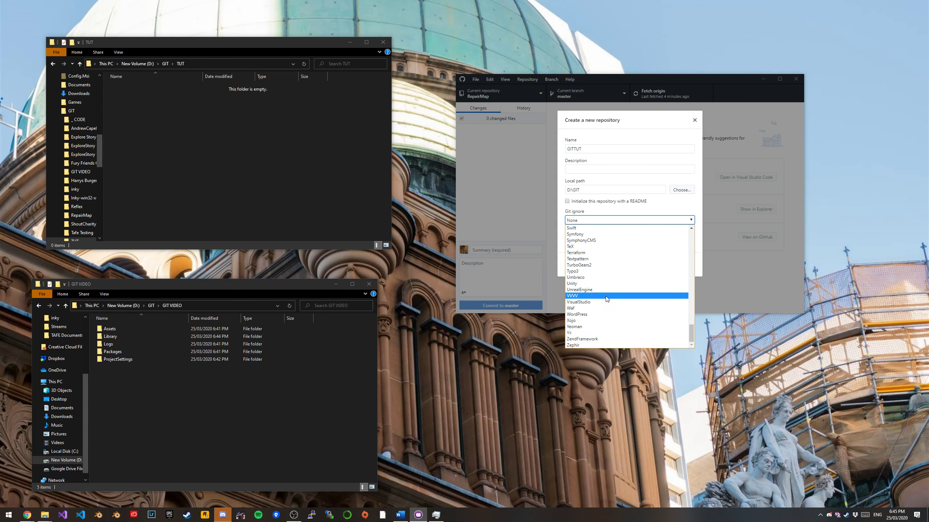
pyautogui.click(591, 284)
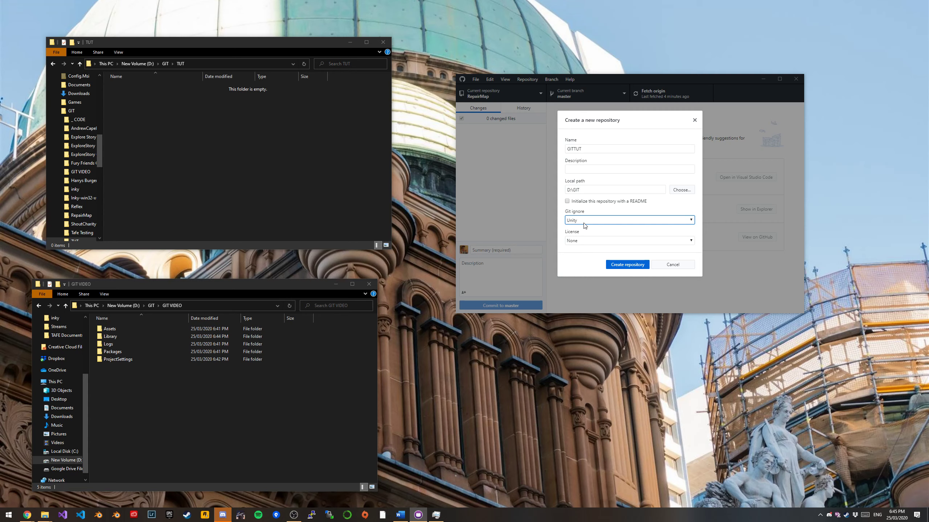
pyautogui.click(623, 265)
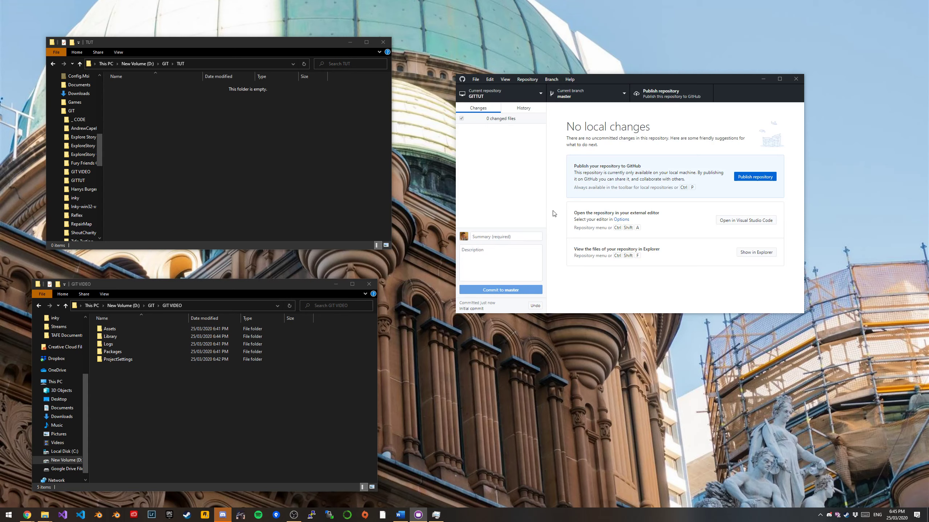
pyautogui.moveTo(614, 79); pyautogui.dragTo(612, 87)
pyautogui.moveTo(444, 55); pyautogui.dragTo(668, 79)
pyautogui.moveTo(438, 55); pyautogui.dragTo(828, 318)
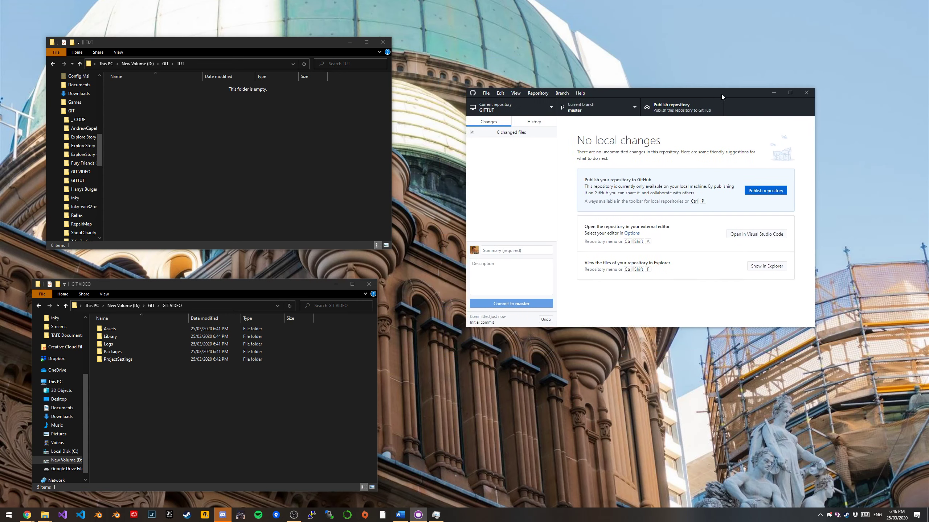
pyautogui.moveTo(721, 95); pyautogui.dragTo(727, 111)
pyautogui.moveTo(446, 70); pyautogui.dragTo(843, 355)
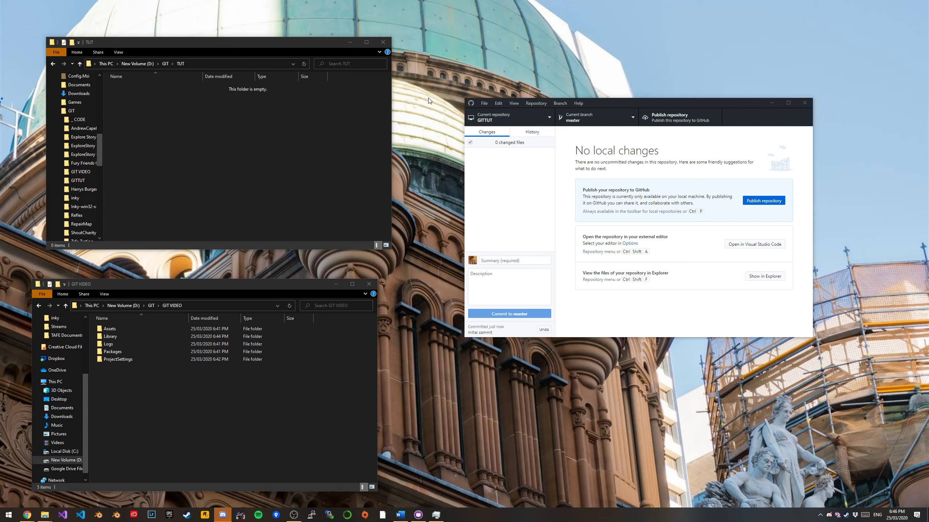
pyautogui.moveTo(435, 82); pyautogui.dragTo(757, 307)
# Examine the list of repositories available in GitHub Desktop, then close it
pyautogui.click(524, 119)
pyautogui.click(609, 80)
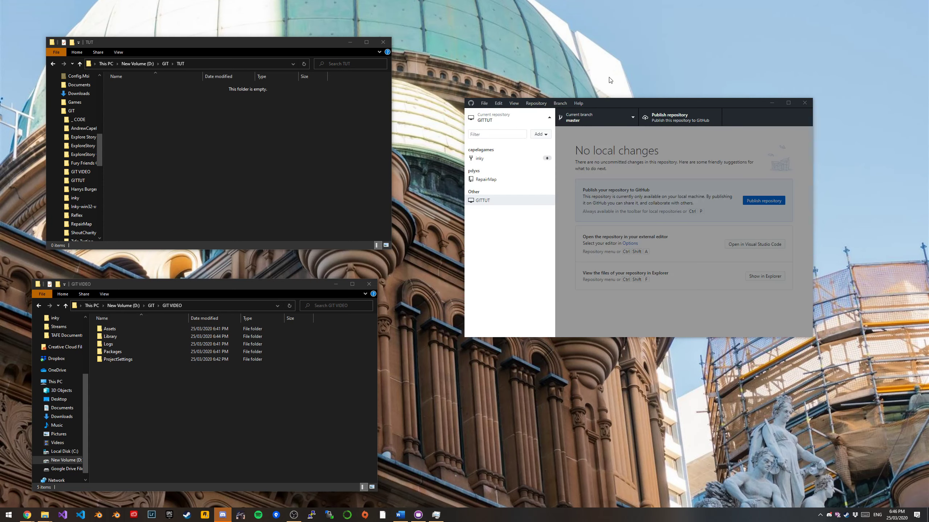
pyautogui.click(631, 271)
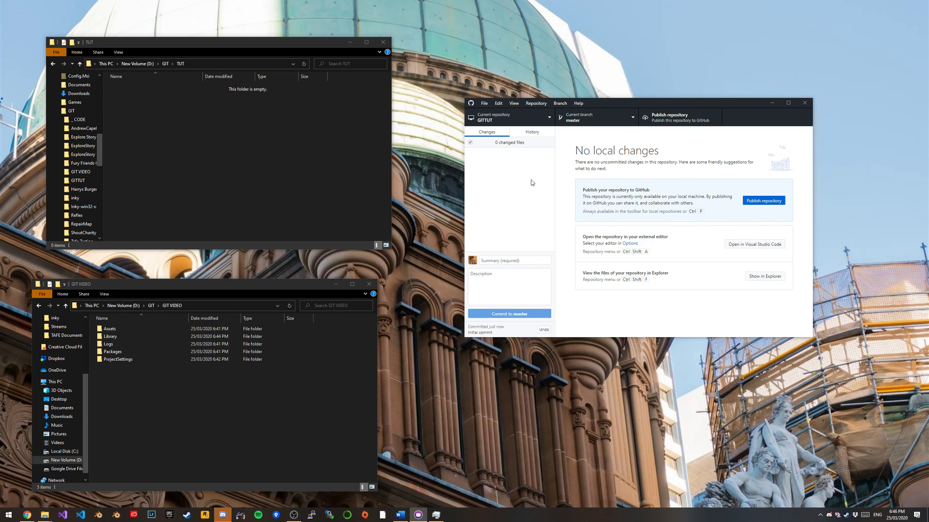
# Publish the GITTUT repository to GitHub.com with the option to keep the code private turned off
pyautogui.click(670, 119)
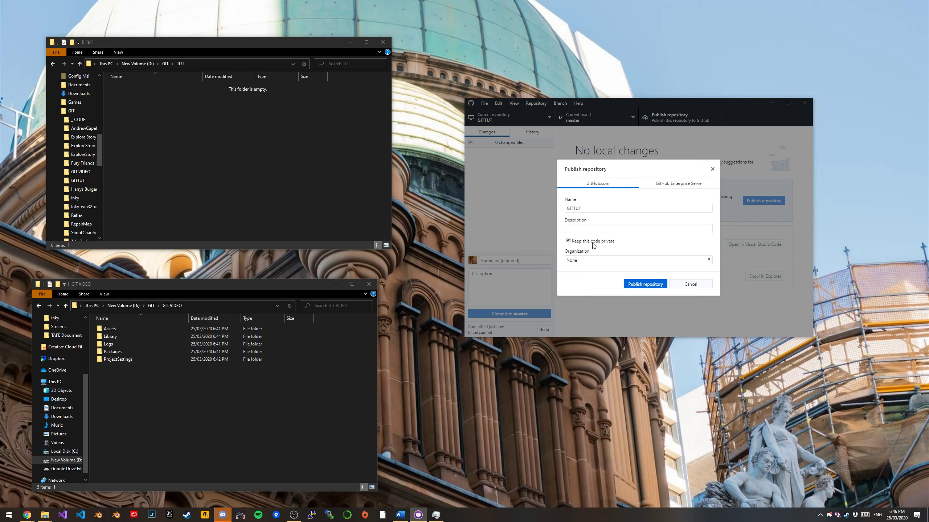
pyautogui.click(569, 242)
pyautogui.click(649, 282)
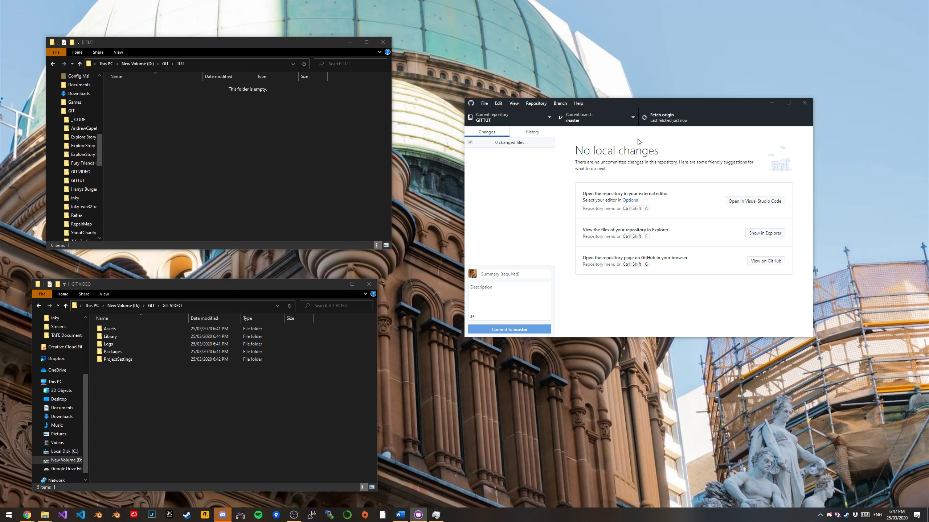
# Open the GITTUT repository page on GitHub in the browser and look over its committed files
pyautogui.click(765, 260)
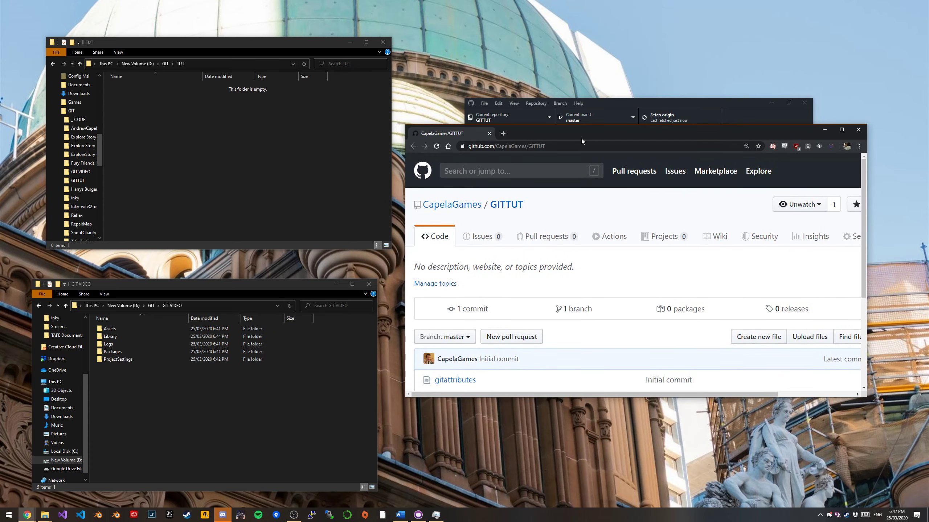
pyautogui.scroll(-2, 581, 138)
pyautogui.scroll(3, 540, 268)
pyautogui.scroll(4, 528, 242)
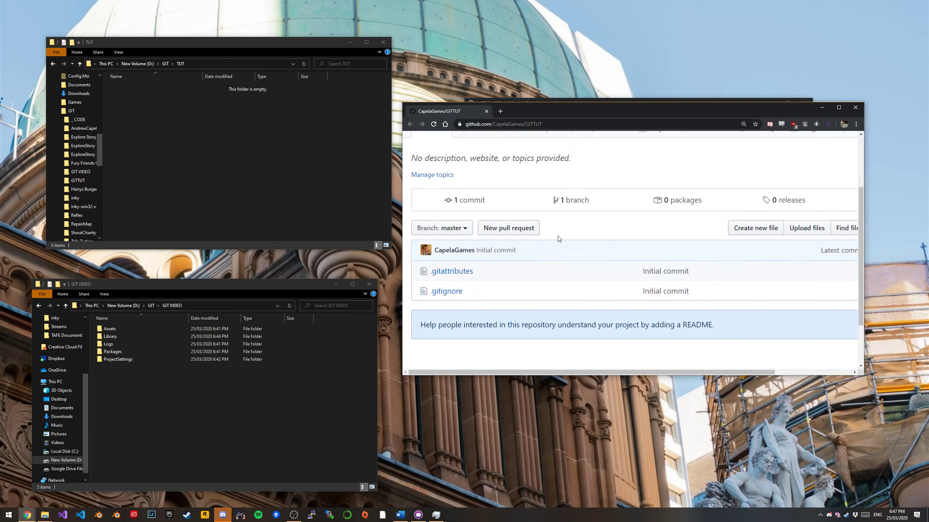
pyautogui.moveTo(607, 118); pyautogui.dragTo(618, 253)
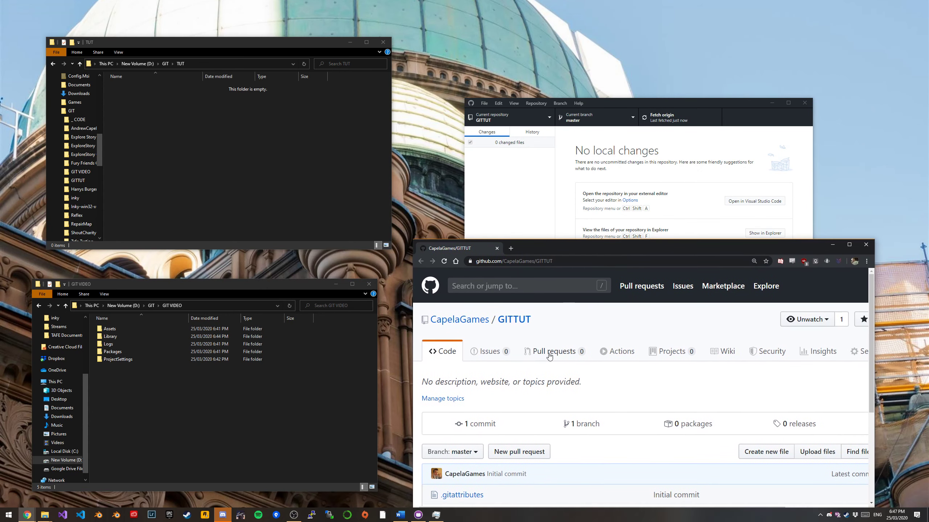
# Show the GITTUT repository's local folder in File Explorer in place of the empty TUT folder window
pyautogui.click(654, 105)
pyautogui.moveTo(654, 105); pyautogui.dragTo(657, 49)
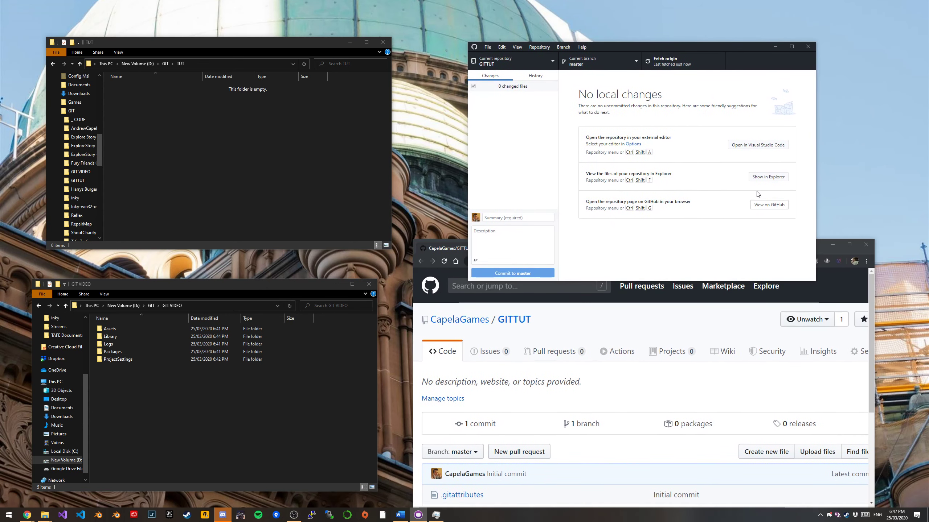
pyautogui.click(759, 177)
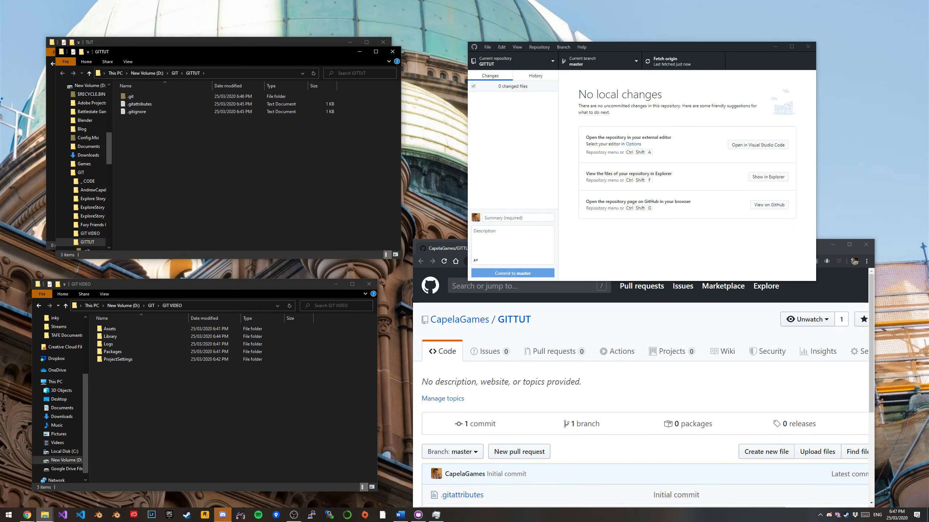
pyautogui.click(383, 43)
pyautogui.moveTo(271, 64); pyautogui.dragTo(282, 51)
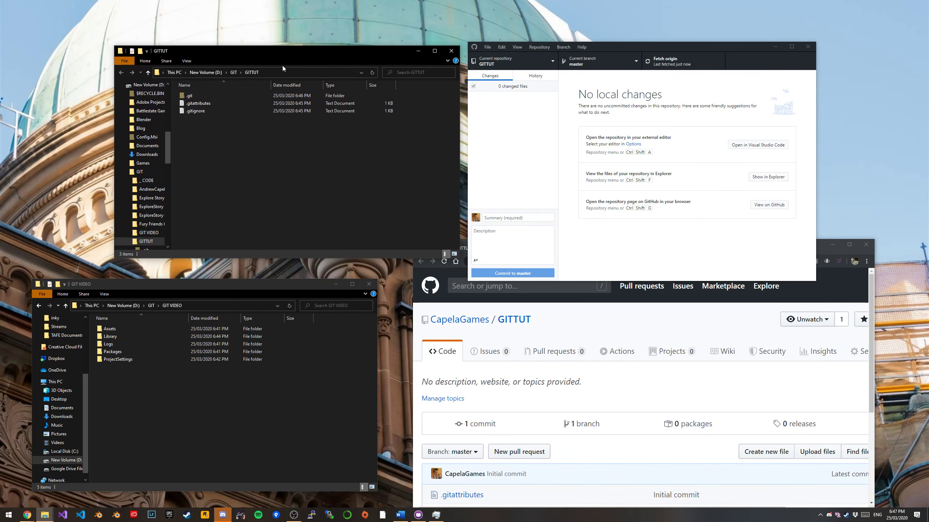
pyautogui.moveTo(292, 162); pyautogui.dragTo(189, 95)
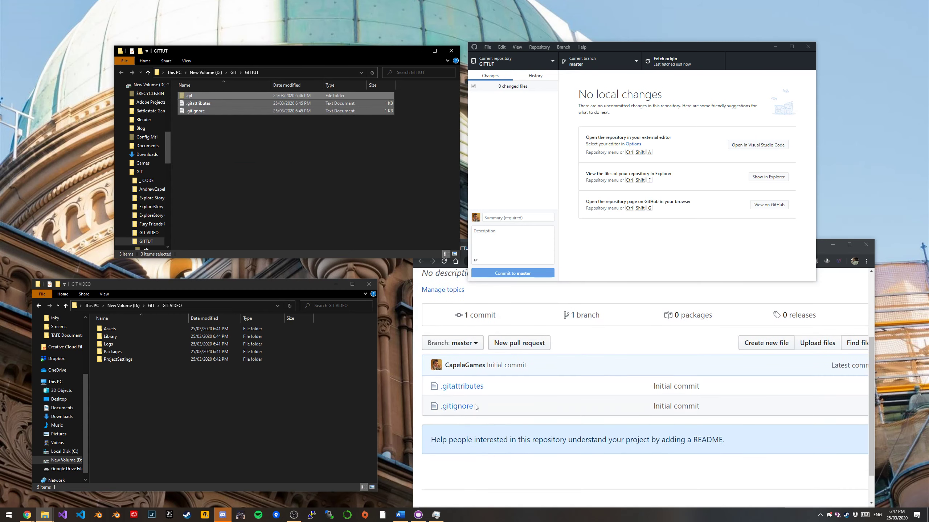
pyautogui.click(342, 157)
pyautogui.moveTo(321, 178); pyautogui.dragTo(193, 112)
pyautogui.moveTo(165, 386); pyautogui.dragTo(96, 317)
pyautogui.moveTo(183, 287); pyautogui.dragTo(222, 285)
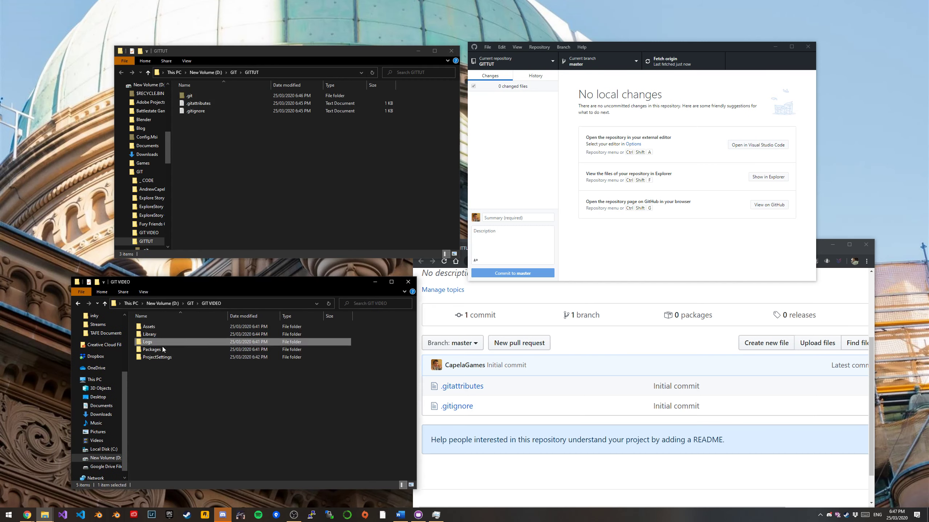
# Move the Assets, Library, Logs, Packages and ProjectSettings folders from GIT VIDEO into the GITTUT repository folder
pyautogui.click(166, 357)
pyautogui.moveTo(210, 392); pyautogui.dragTo(144, 323)
pyautogui.click(245, 163)
pyautogui.moveTo(288, 180); pyautogui.dragTo(198, 112)
pyautogui.click(243, 417)
pyautogui.moveTo(243, 417); pyautogui.dragTo(222, 180)
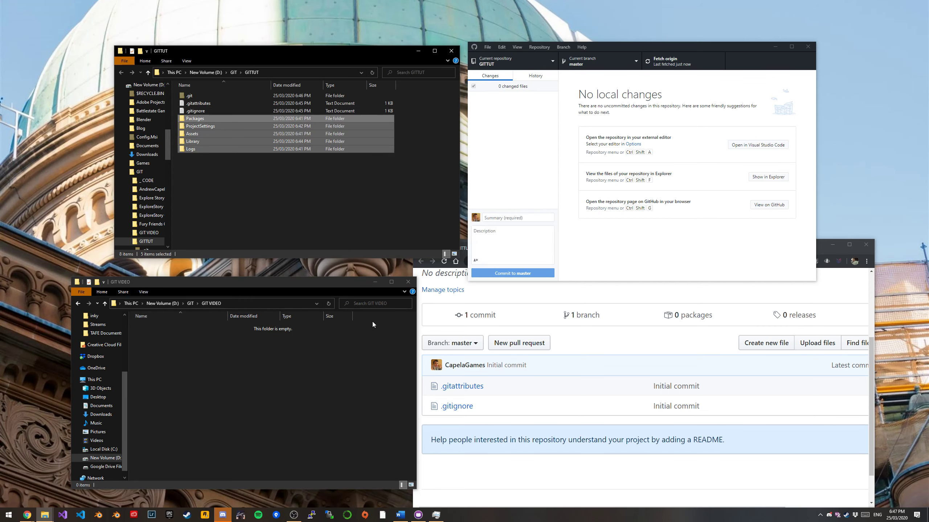
# Compare the contents of the GIT VIDEO folder with those of the GITTUT repository folder
pyautogui.moveTo(306, 281); pyautogui.dragTo(279, 285)
pyautogui.moveTo(232, 420); pyautogui.dragTo(100, 311)
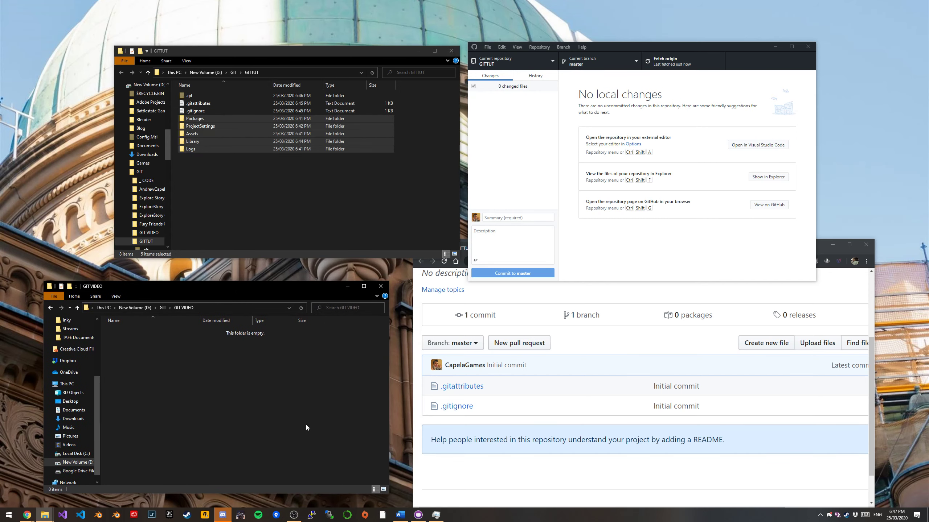
pyautogui.click(281, 197)
pyautogui.moveTo(341, 223); pyautogui.dragTo(187, 118)
pyautogui.click(248, 168)
pyautogui.moveTo(292, 48); pyautogui.dragTo(249, 61)
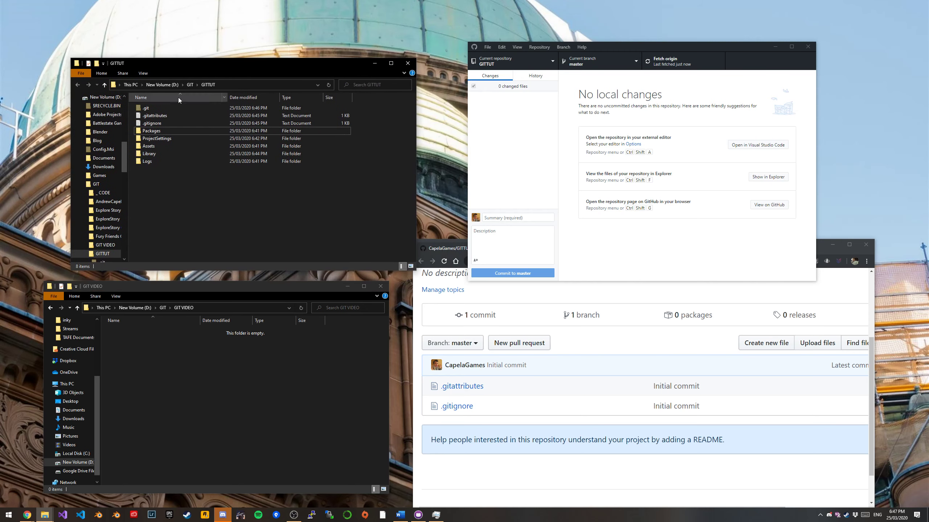
pyautogui.moveTo(240, 203); pyautogui.dragTo(136, 101)
pyautogui.click(218, 189)
pyautogui.moveTo(281, 220); pyautogui.dragTo(145, 132)
pyautogui.click(262, 224)
pyautogui.moveTo(265, 220); pyautogui.dragTo(120, 106)
# Examine the changed files in GitHub Desktop against the .gitignore file and the project folders in GITTUT
pyautogui.moveTo(642, 49); pyautogui.dragTo(614, 40)
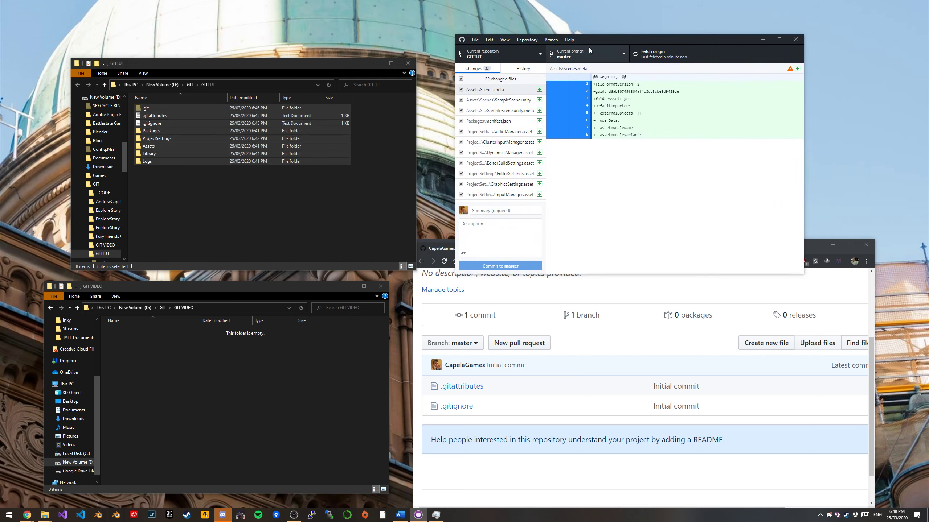
pyautogui.moveTo(600, 43); pyautogui.dragTo(602, 39)
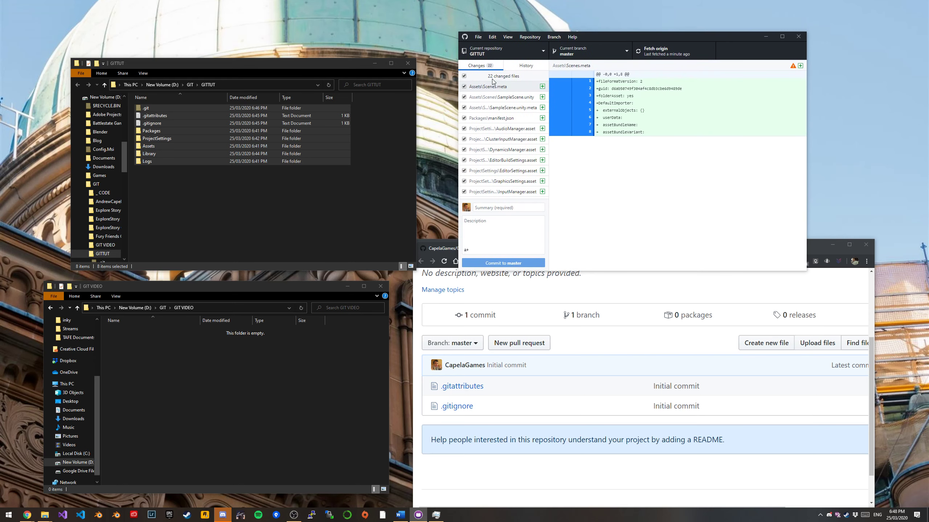
pyautogui.click(170, 122)
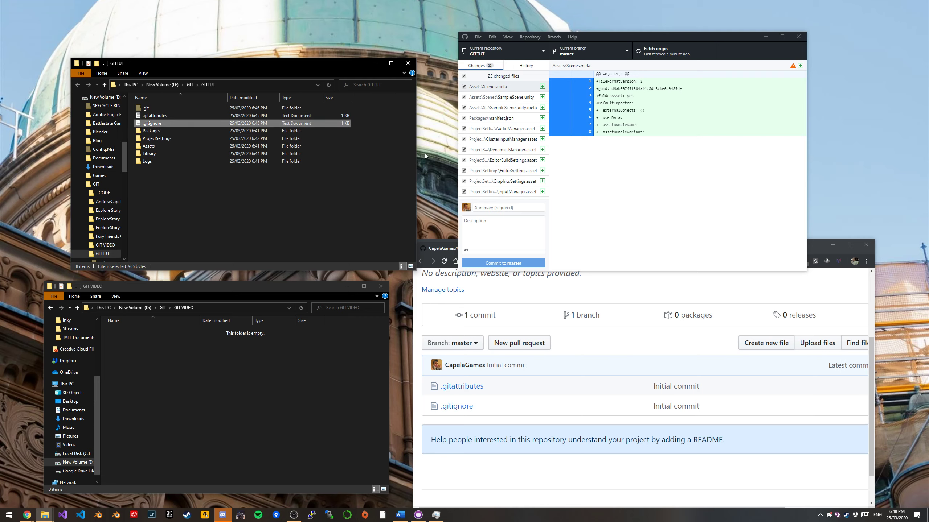
pyautogui.moveTo(235, 211); pyautogui.dragTo(153, 132)
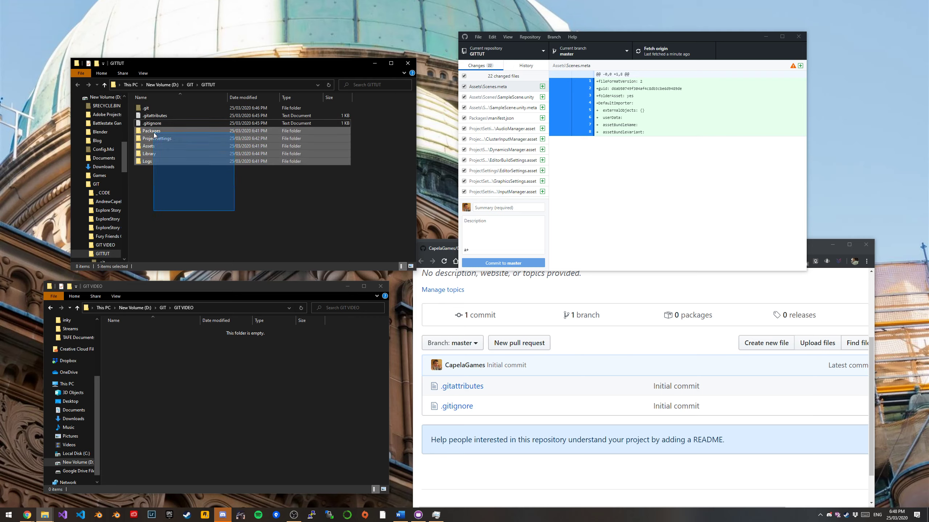
pyautogui.click(220, 192)
pyautogui.moveTo(202, 176); pyautogui.dragTo(152, 127)
pyautogui.click(148, 125)
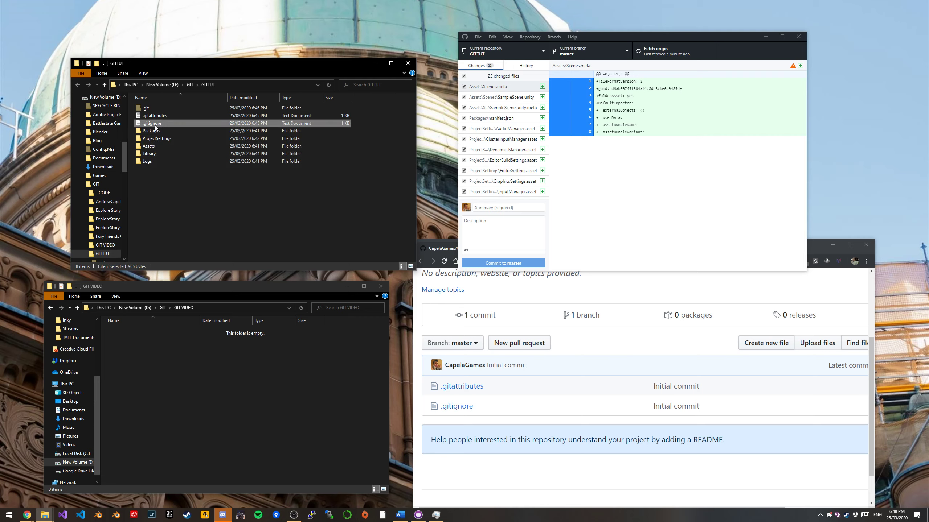
pyautogui.click(246, 183)
pyautogui.click(607, 217)
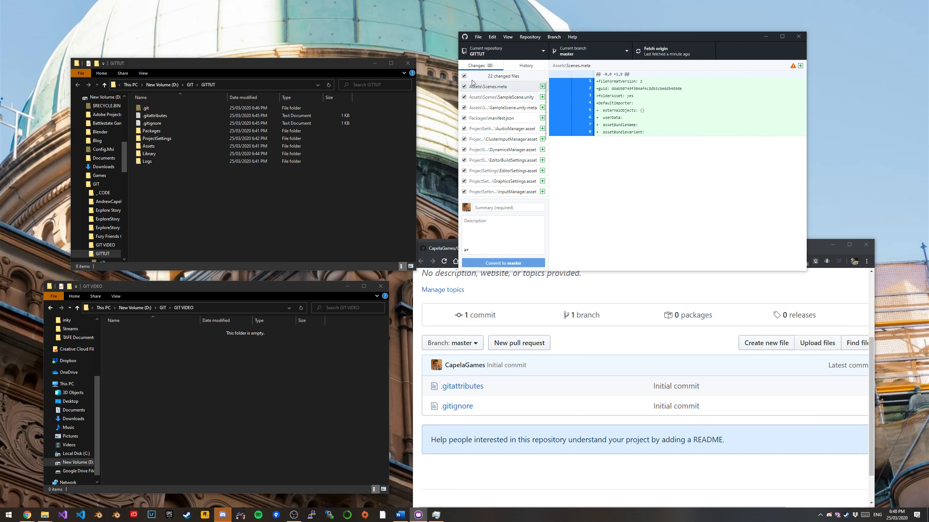
pyautogui.moveTo(439, 36); pyautogui.dragTo(628, 221)
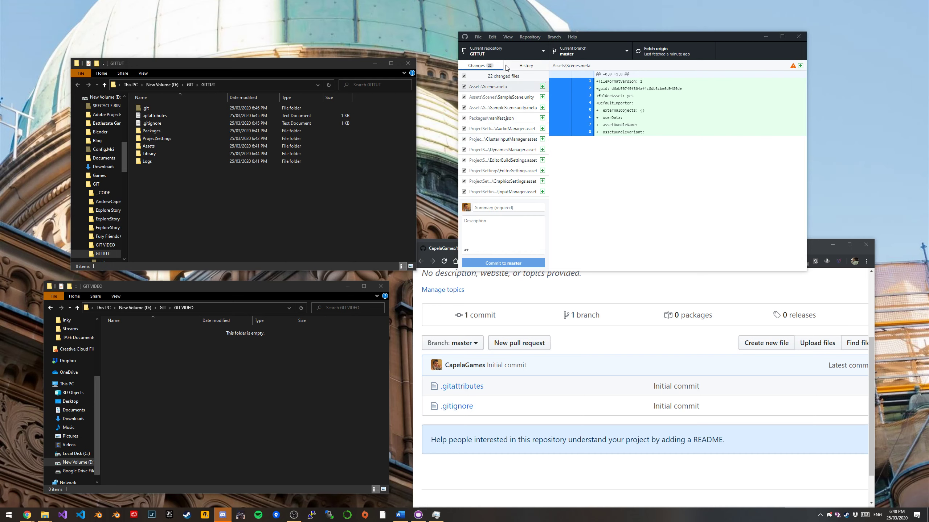
pyautogui.moveTo(445, 19); pyautogui.dragTo(825, 256)
# Commit all changed files to master with the summary First Commit
pyautogui.click(505, 208)
pyautogui.write('First Commit')
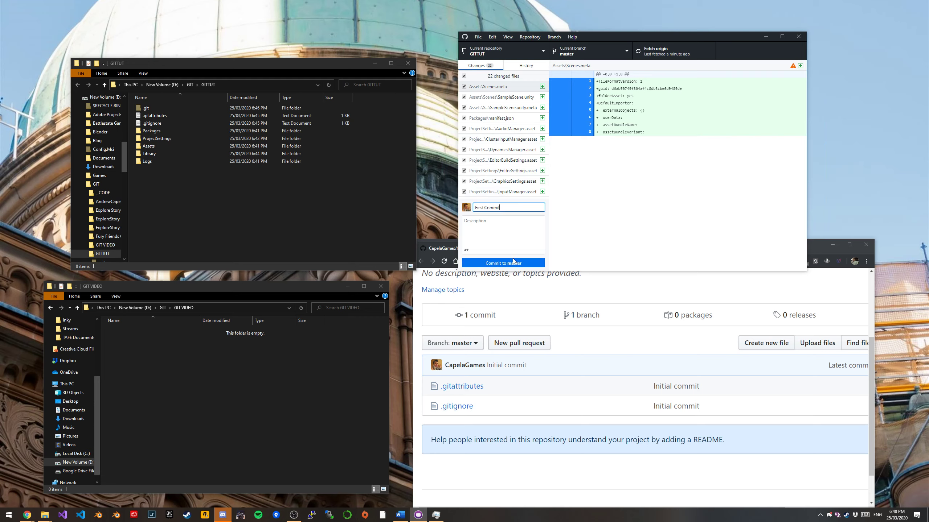
pyautogui.click(493, 263)
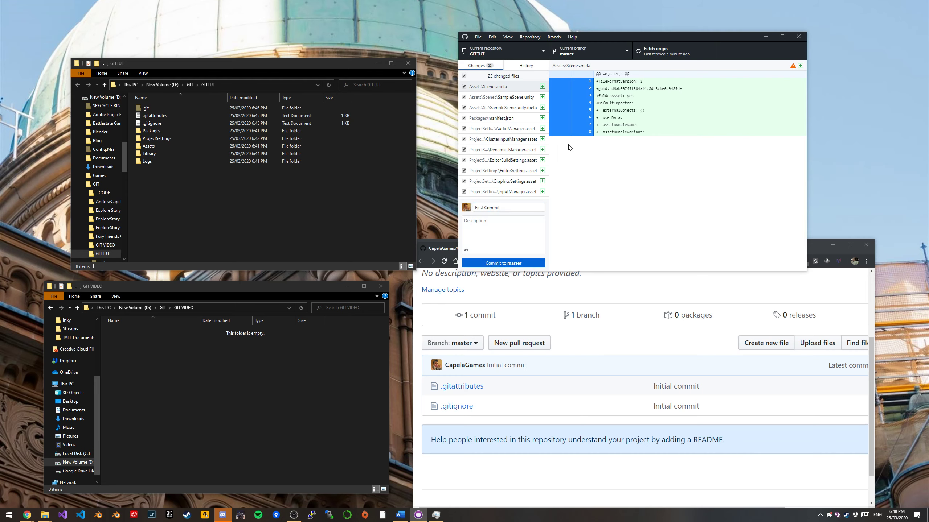
# Rearrange the GitHub Desktop and browser windows so both are fully visible, and push the commit to origin
pyautogui.moveTo(612, 36); pyautogui.dragTo(609, 40)
pyautogui.moveTo(809, 245); pyautogui.dragTo(825, 253)
pyautogui.moveTo(684, 247); pyautogui.dragTo(685, 300)
pyautogui.moveTo(315, 217); pyautogui.dragTo(139, 130)
pyautogui.click(606, 34)
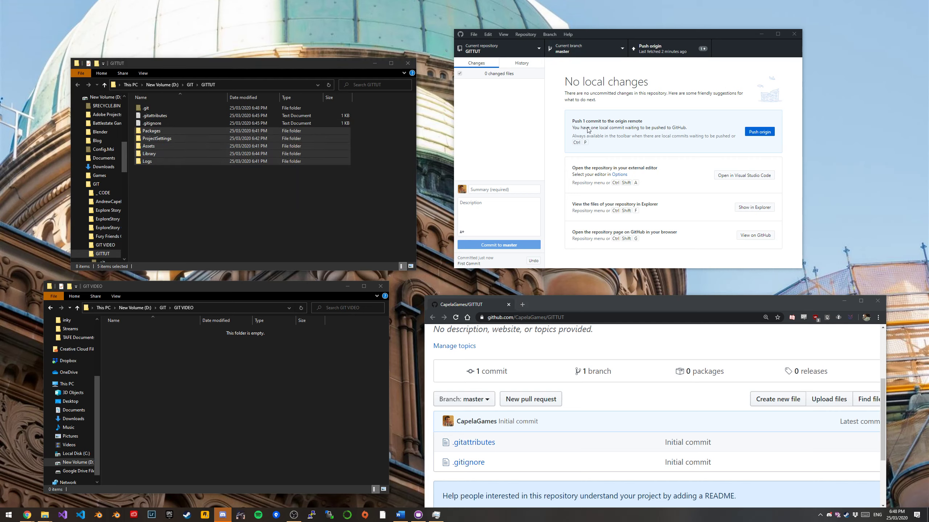
pyautogui.click(666, 54)
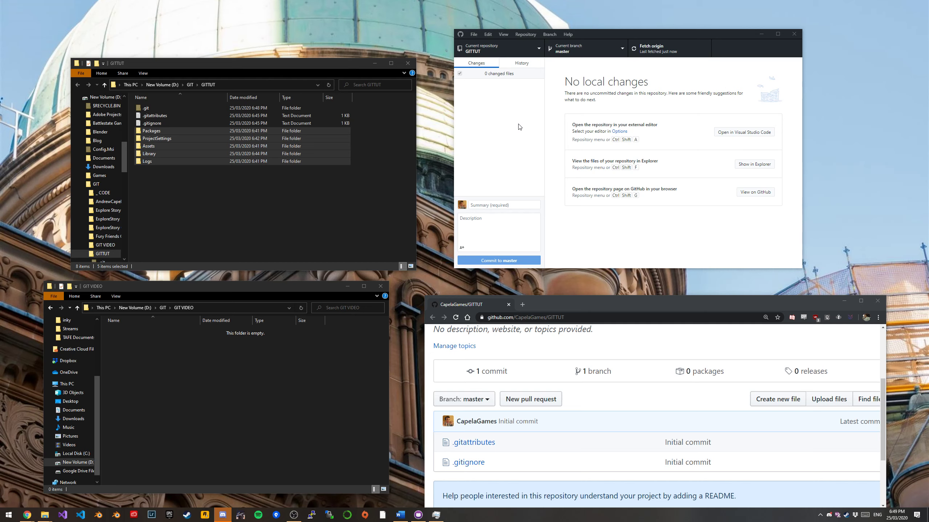
# Reload the GITTUT repository page in the browser and check its commits and uploaded project folders
pyautogui.click(455, 318)
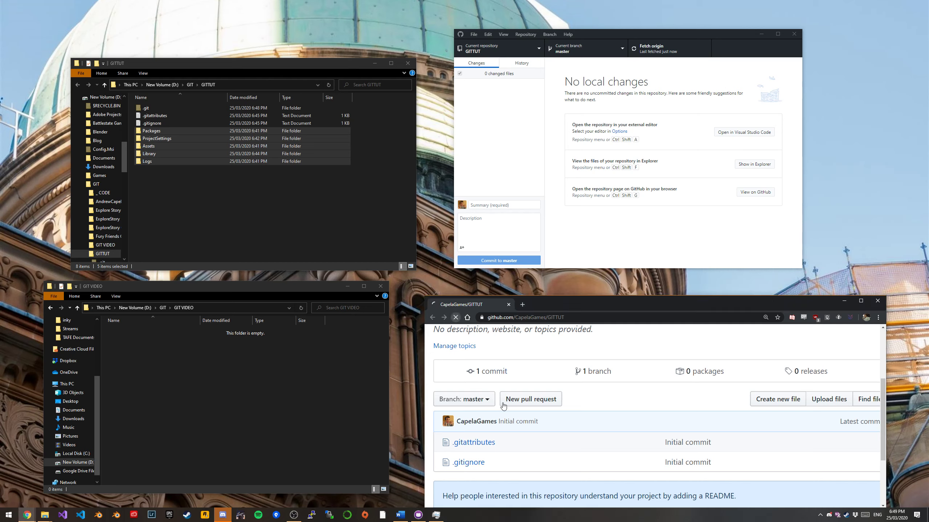
pyautogui.scroll(-2, 486, 414)
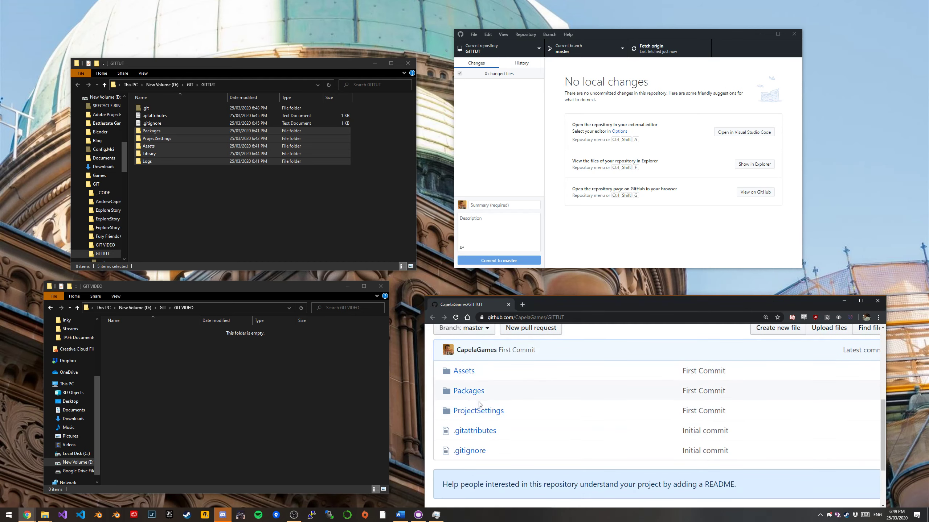
pyautogui.scroll(5, 486, 413)
pyautogui.scroll(-2, 591, 405)
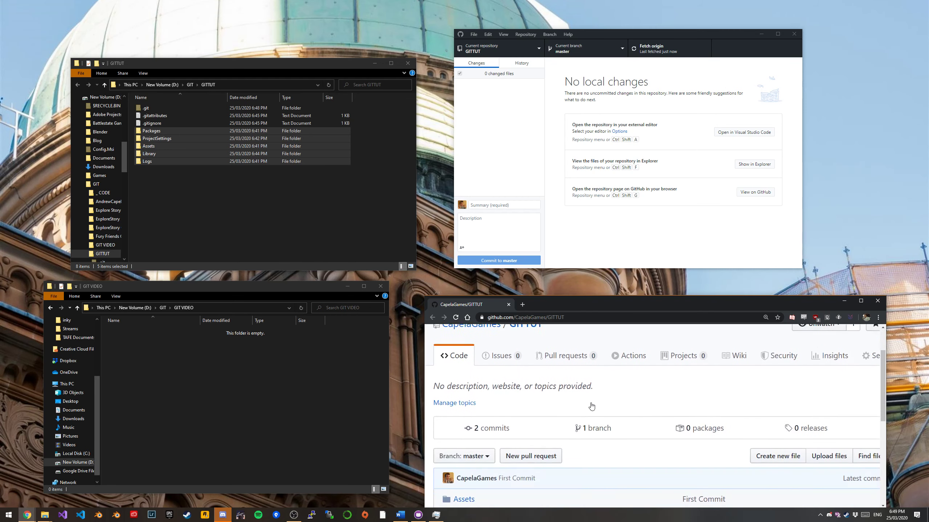
pyautogui.scroll(1, 575, 402)
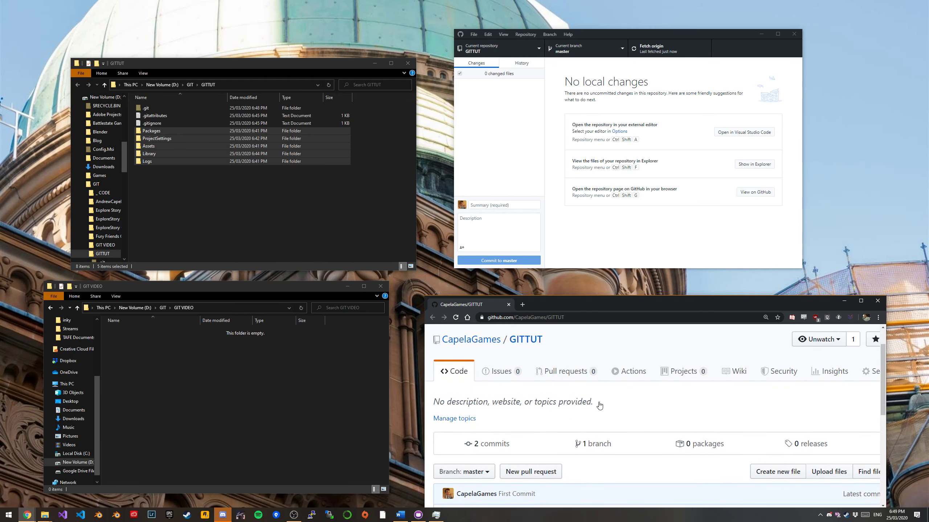
# Open the Manage access settings of the GITTUT repository, confirming with the account password
pyautogui.hscroll(2, 785, 405)
pyautogui.hscroll(2, 784, 404)
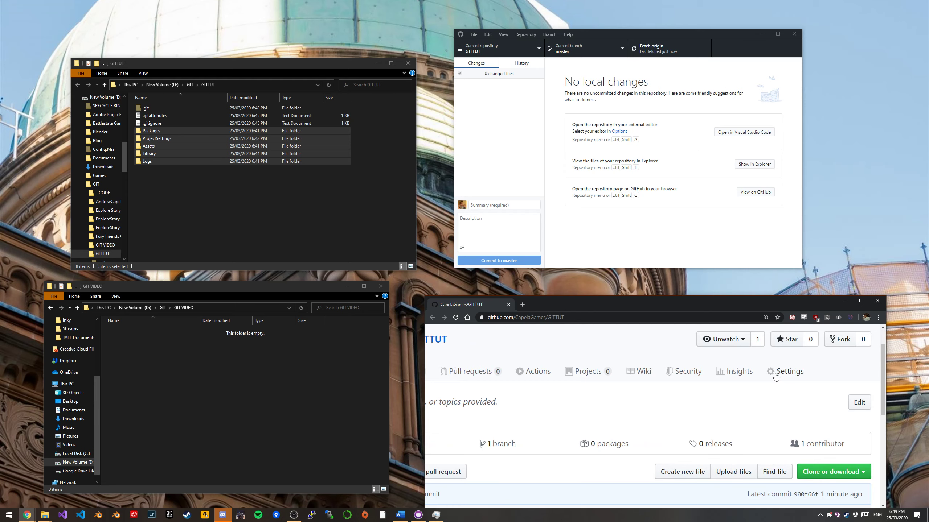
pyautogui.click(783, 374)
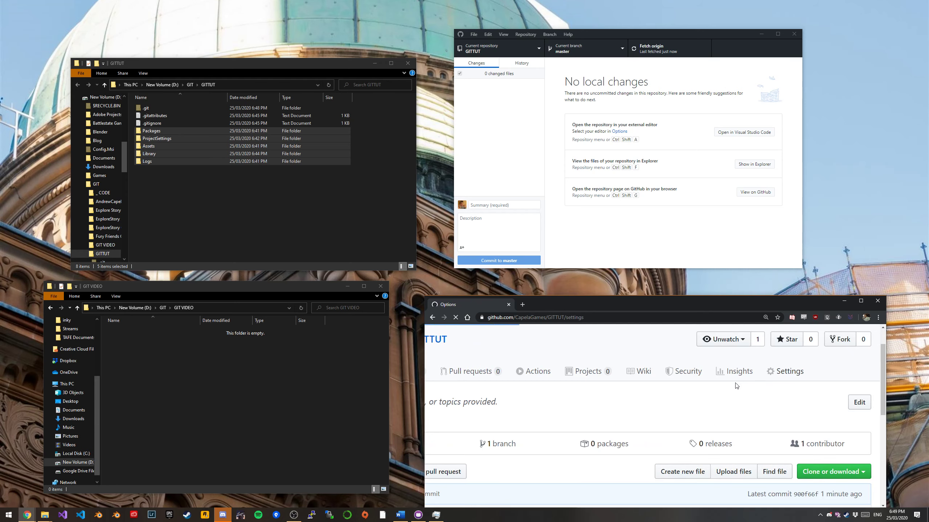
pyautogui.click(465, 391)
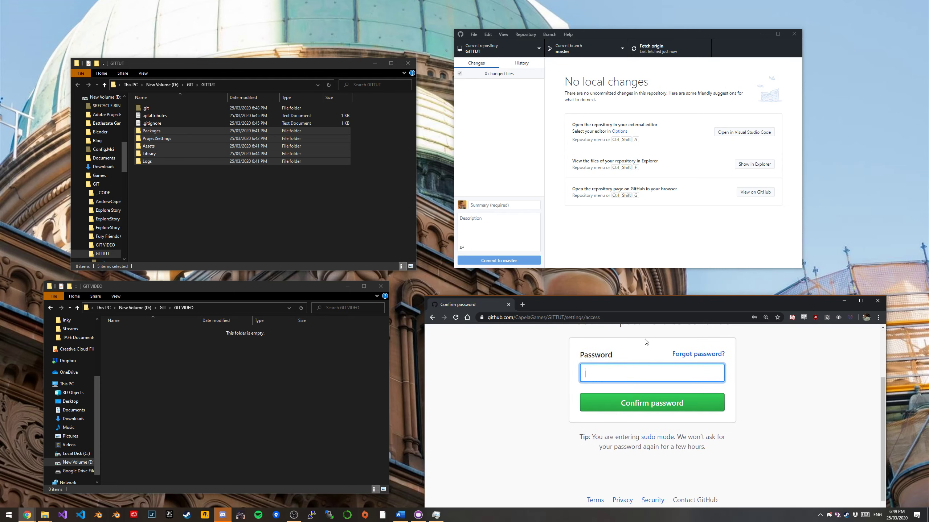
pyautogui.moveTo(648, 303); pyautogui.dragTo(928, 194)
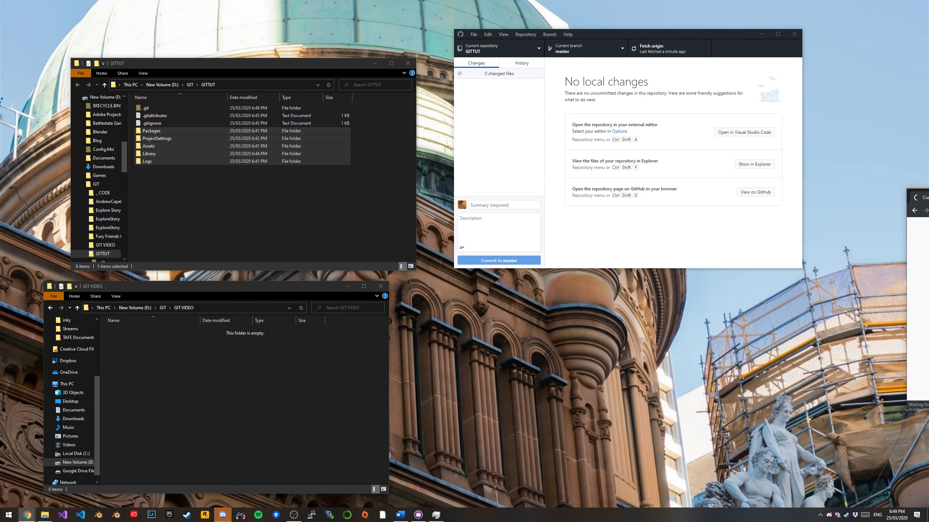
pyautogui.moveTo(923, 197); pyautogui.dragTo(542, 228)
# Try inviting a collaborator to GITTUT by searching for hello and selecting a match, then discard the invitation
pyautogui.scroll(-4, 544, 329)
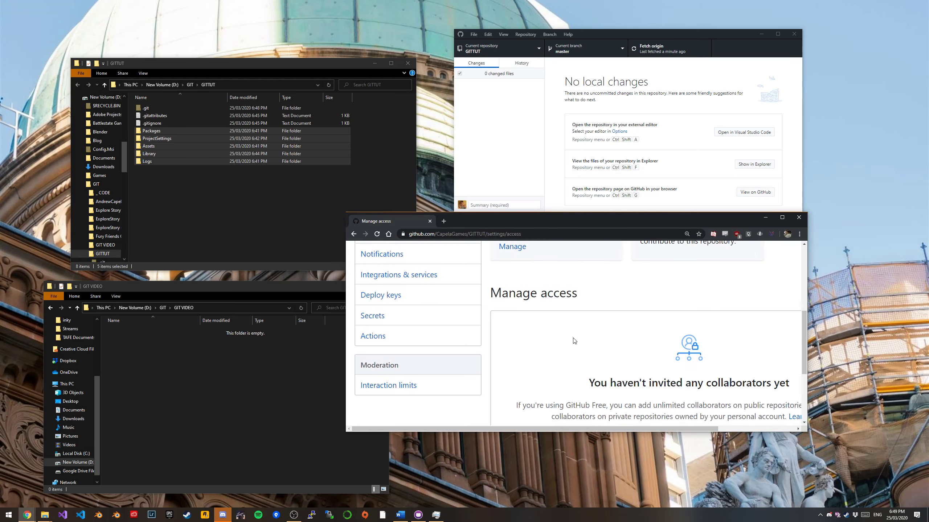
pyautogui.scroll(2, 418, 314)
pyautogui.scroll(-5, 581, 309)
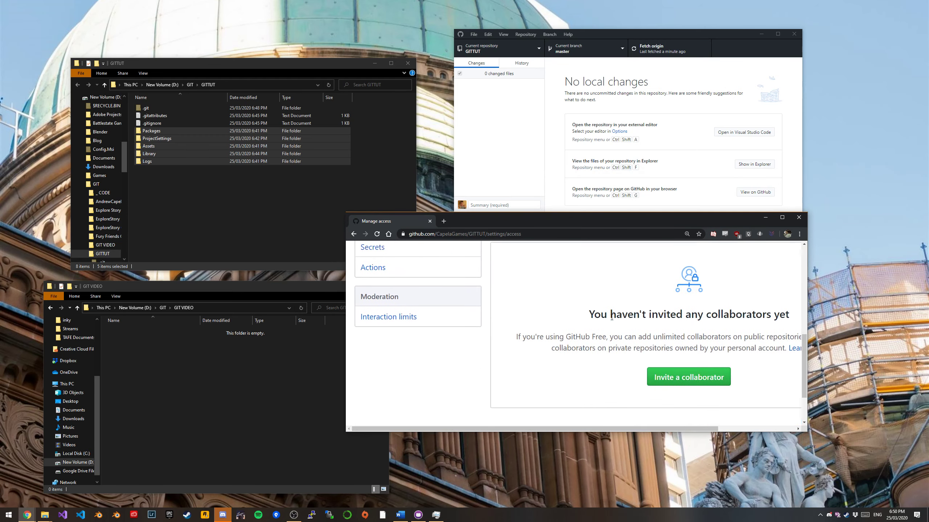
pyautogui.click(678, 343)
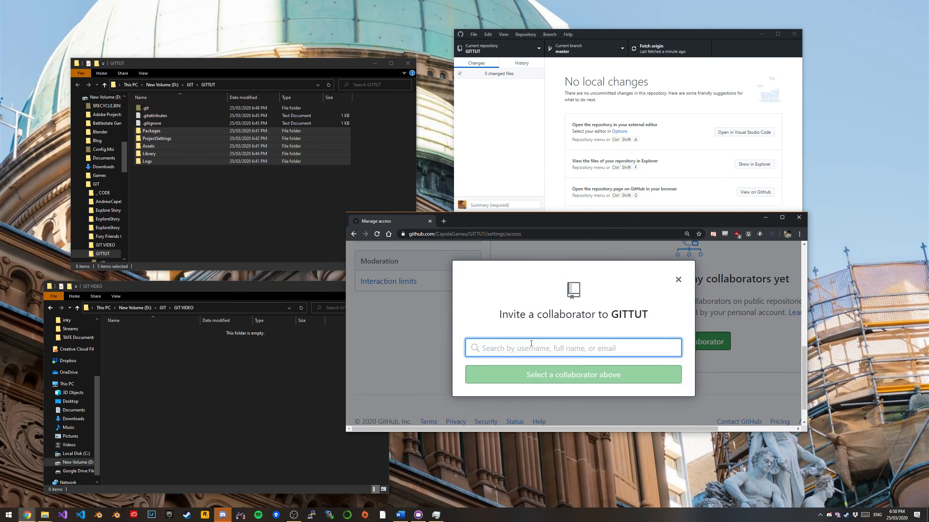
pyautogui.write('hello')
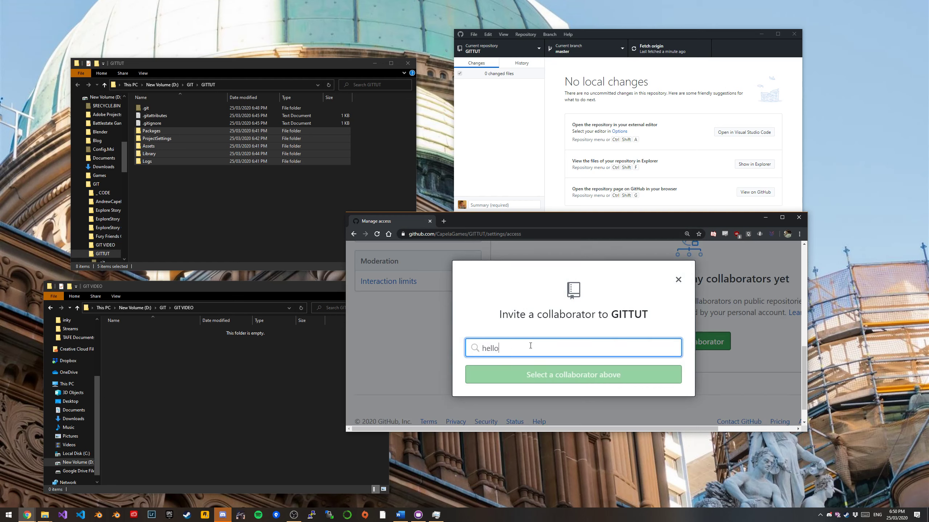
pyautogui.click(524, 383)
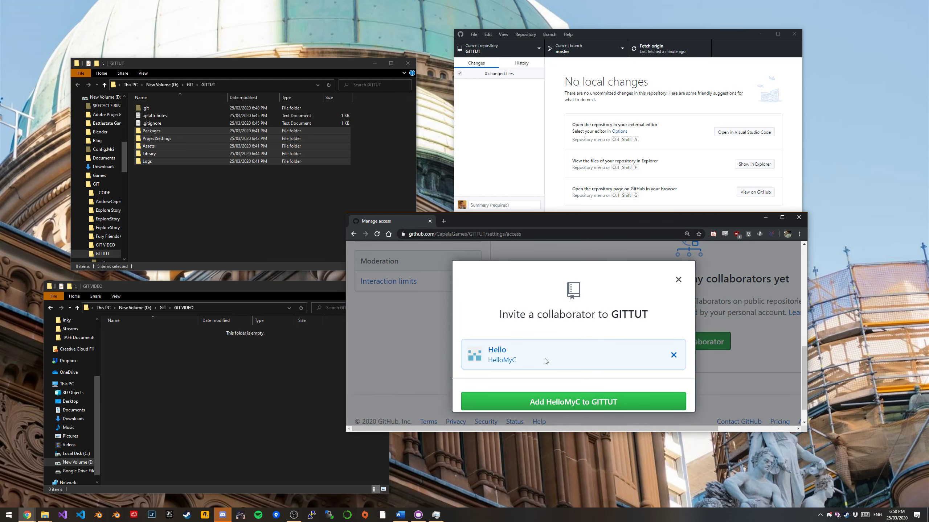
pyautogui.click(674, 356)
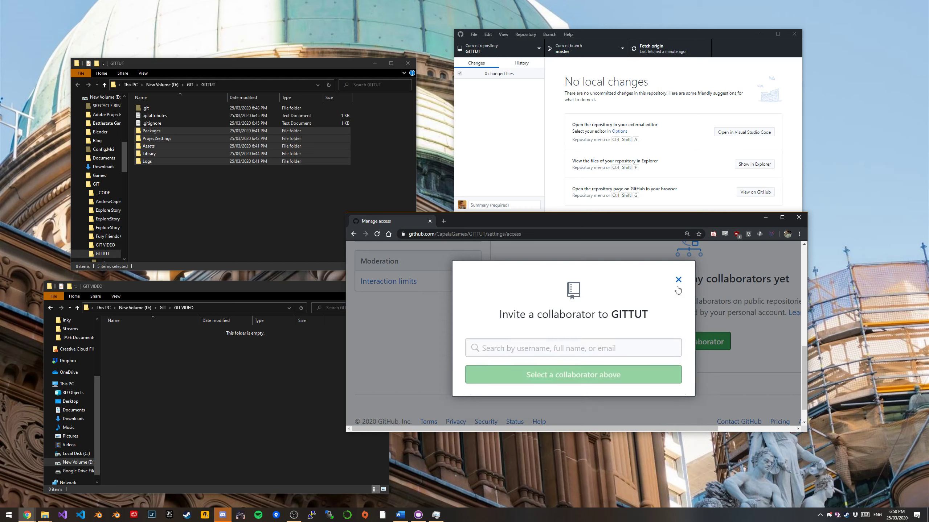
pyautogui.click(678, 280)
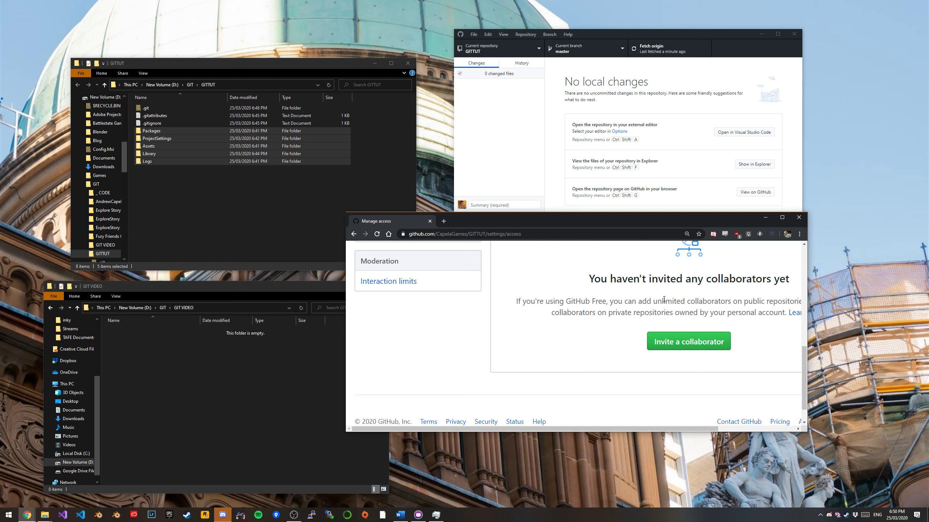
# Go to the GitHub home page and look over the list of repositories, including RepairMap
pyautogui.scroll(10, 378, 272)
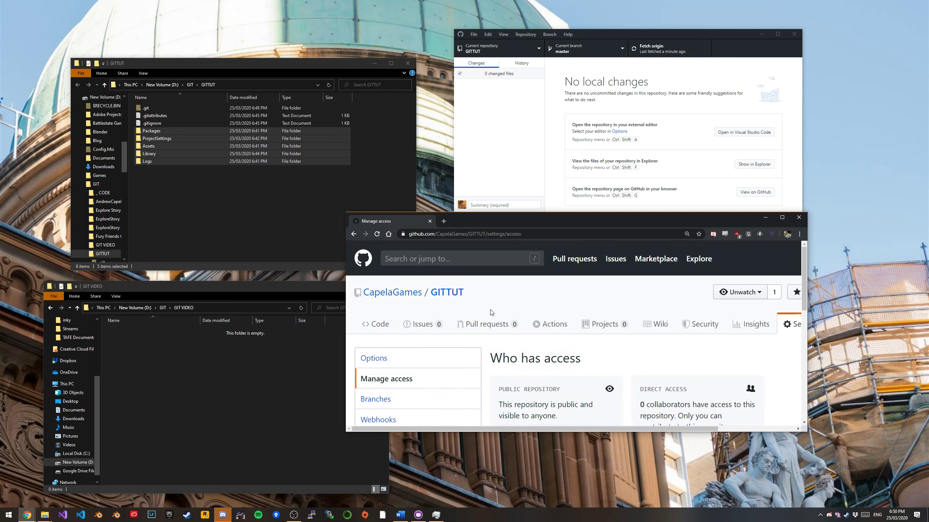
pyautogui.click(363, 259)
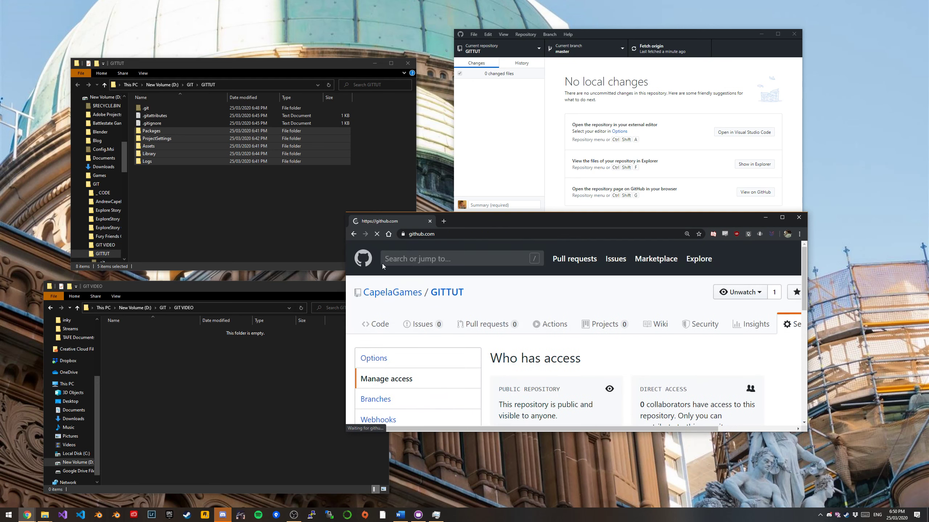
pyautogui.scroll(-2, 421, 338)
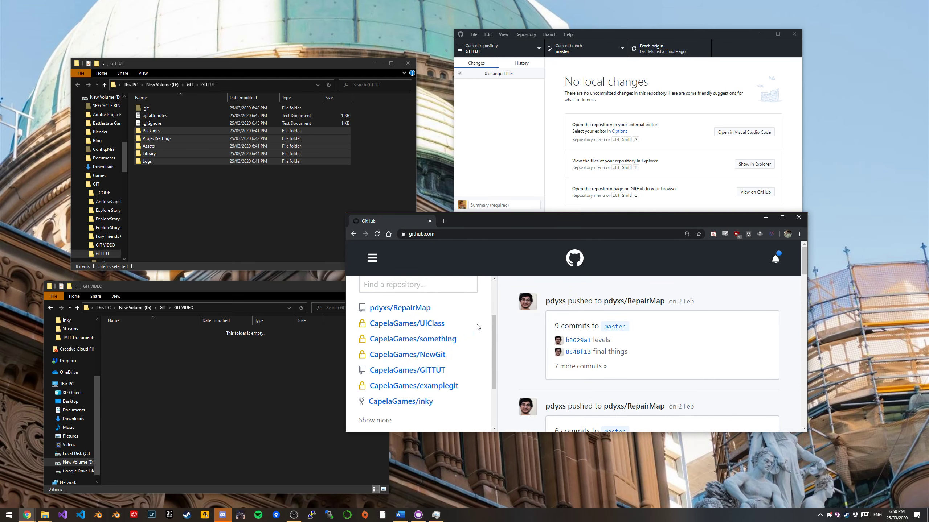
pyautogui.moveTo(382, 311)
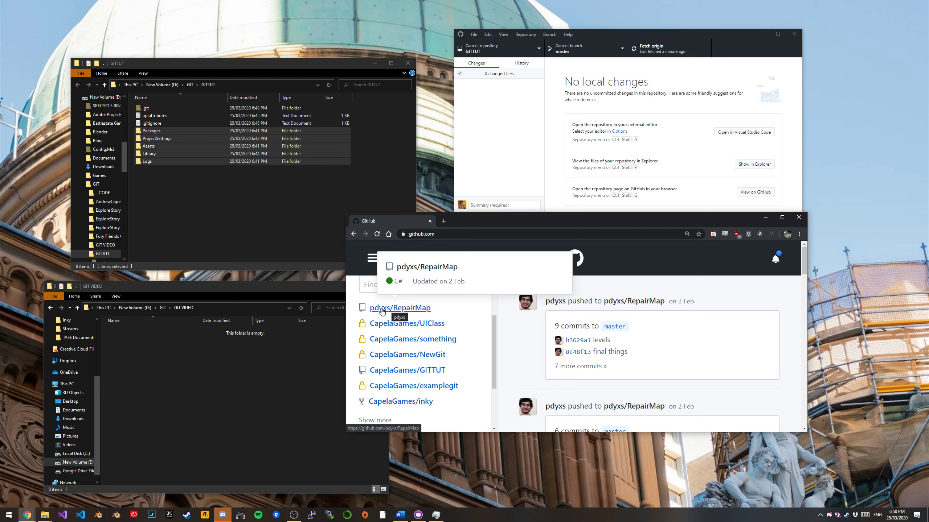
# Switch to GitHub Desktop and start cloning a repository from GitHub.com, selecting RepairMap as the source
pyautogui.moveTo(479, 227); pyautogui.dragTo(486, 250)
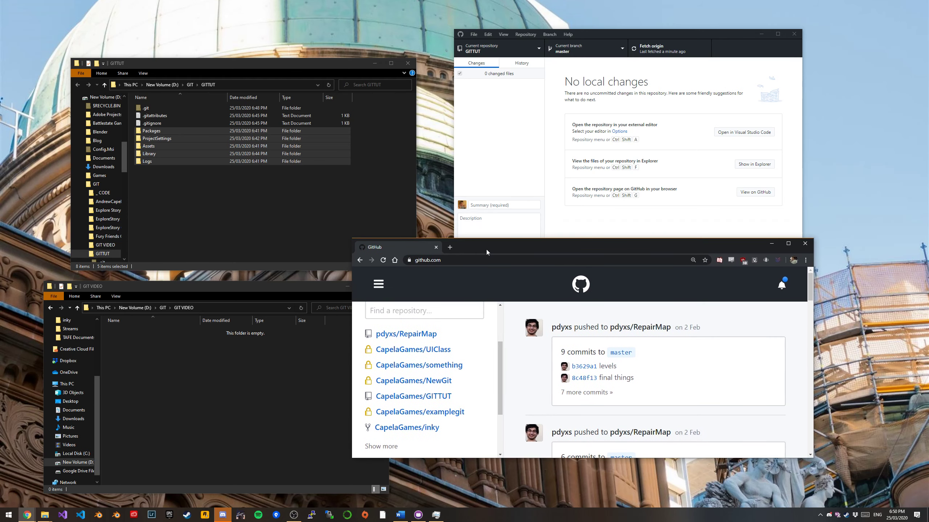
pyautogui.click(523, 146)
pyautogui.moveTo(423, 342)
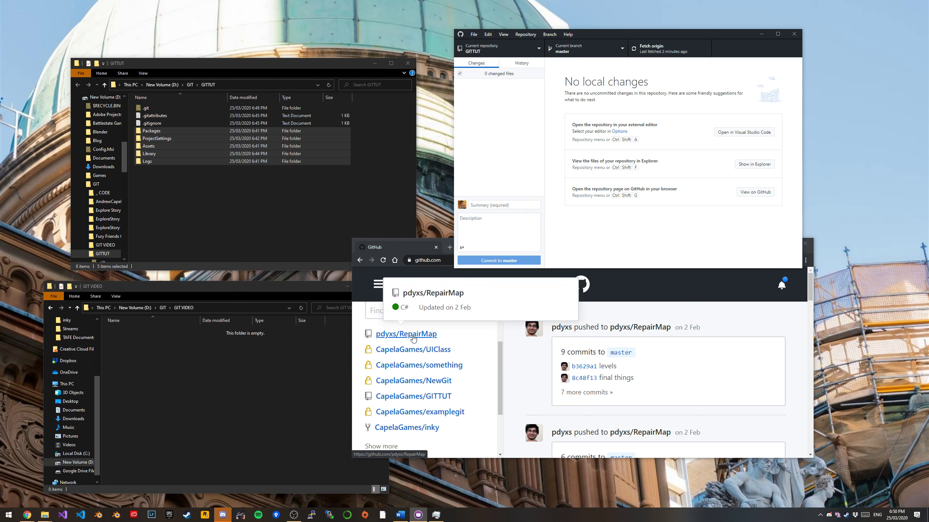
pyautogui.click(473, 35)
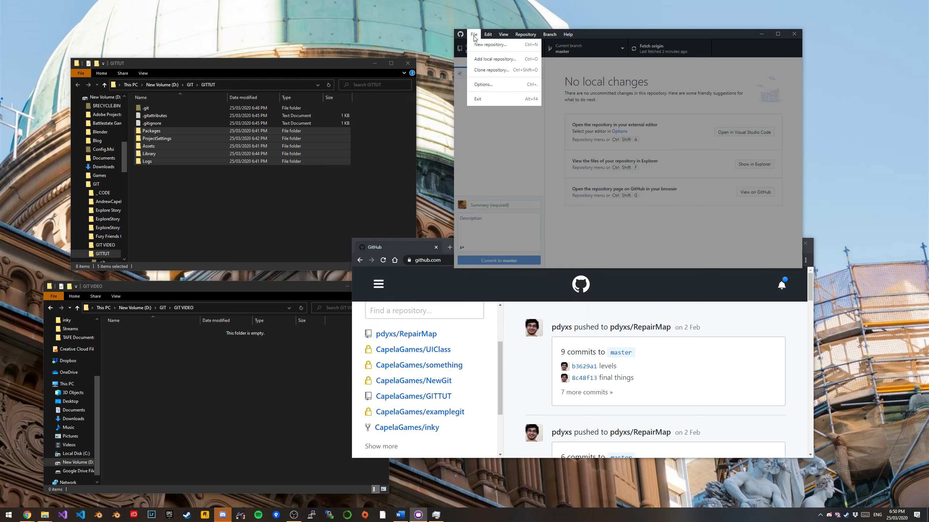
pyautogui.click(487, 73)
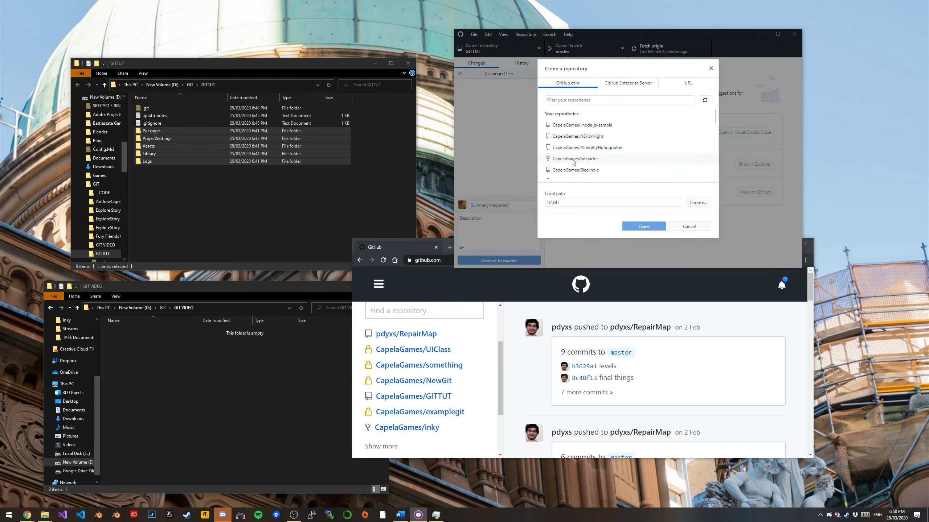
pyautogui.scroll(-10, 572, 162)
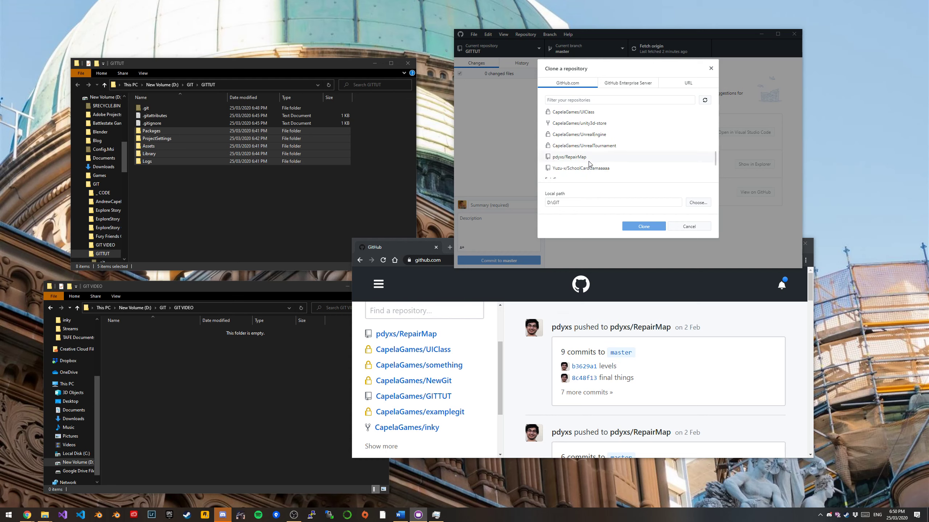
pyautogui.click(572, 124)
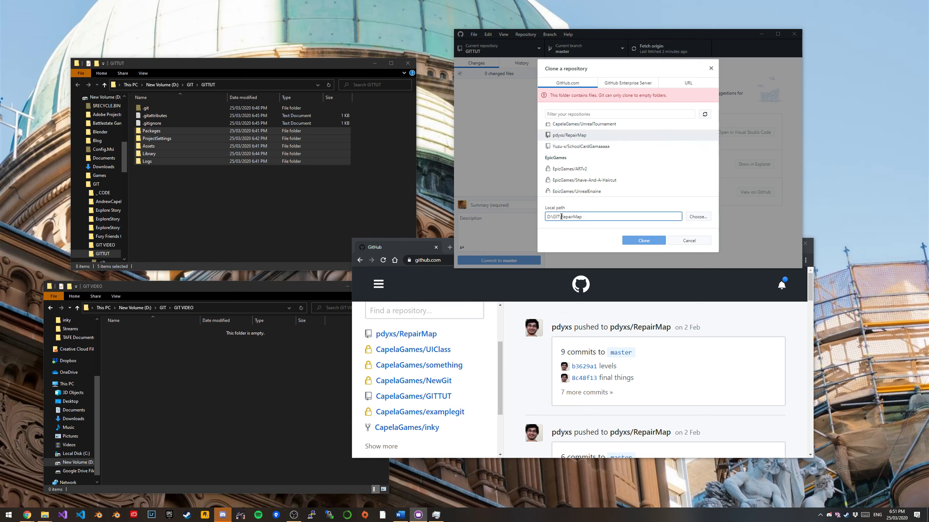
# Set the clone's local path to D:\GIT\RepairMap2 and clone the repository
pyautogui.doubleClick(593, 219)
pyautogui.click(611, 214)
pyautogui.write('2')
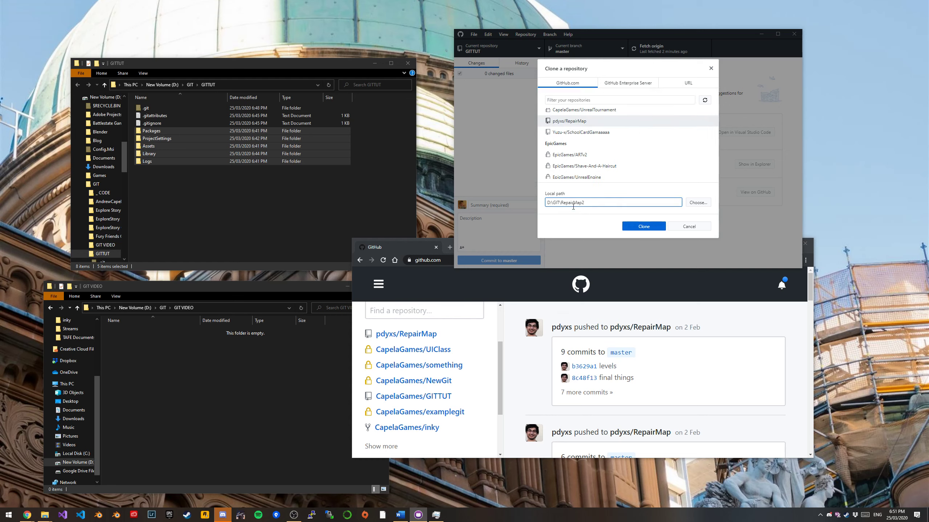
pyautogui.moveTo(584, 203); pyautogui.dragTo(563, 202)
pyautogui.click(588, 205)
pyautogui.moveTo(561, 203); pyautogui.dragTo(599, 205)
pyautogui.click(599, 204)
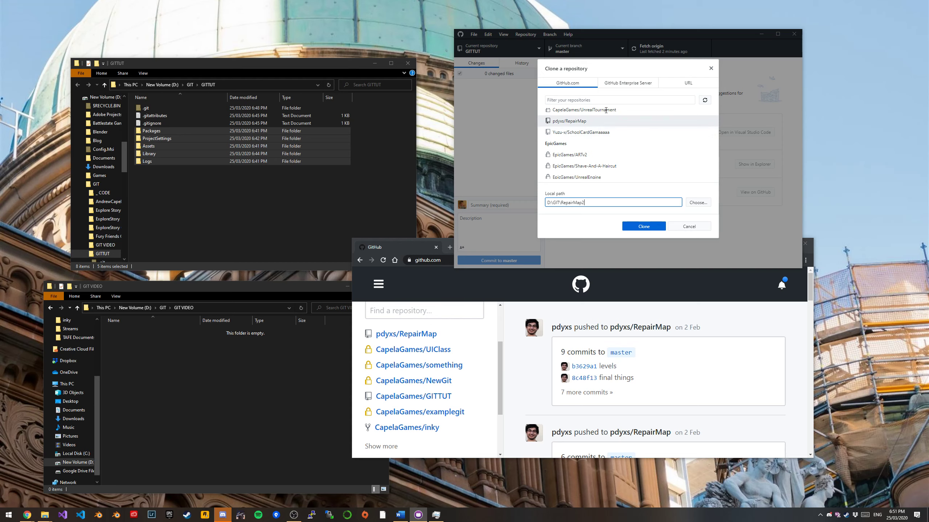
pyautogui.click(651, 230)
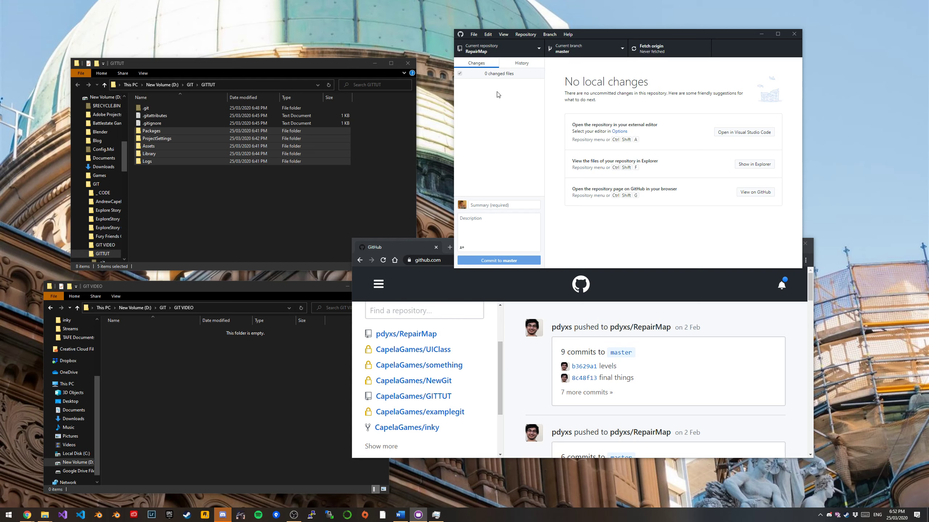
# Show the cloned repository's RepairMap2 folder in File Explorer
pyautogui.moveTo(638, 35); pyautogui.dragTo(628, 44)
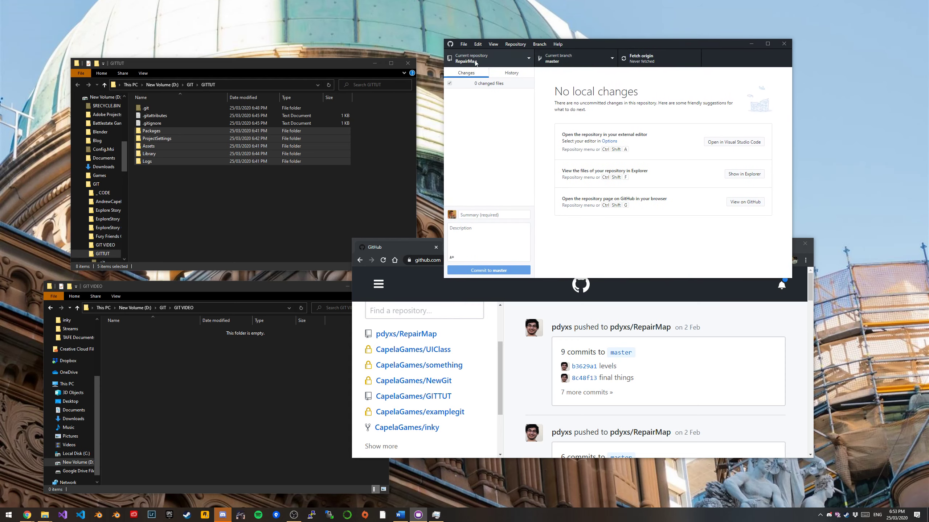
pyautogui.click(486, 60)
pyautogui.click(491, 60)
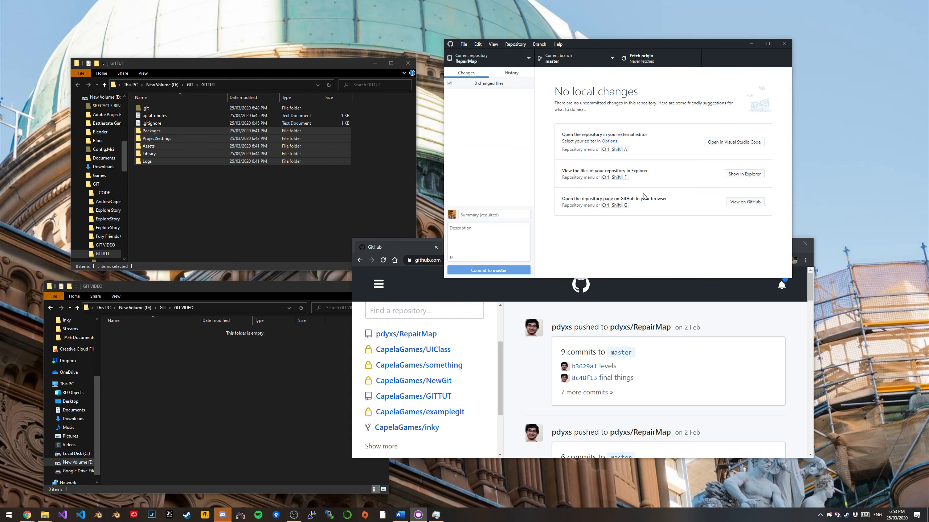
pyautogui.click(739, 176)
pyautogui.moveTo(306, 73); pyautogui.dragTo(572, 190)
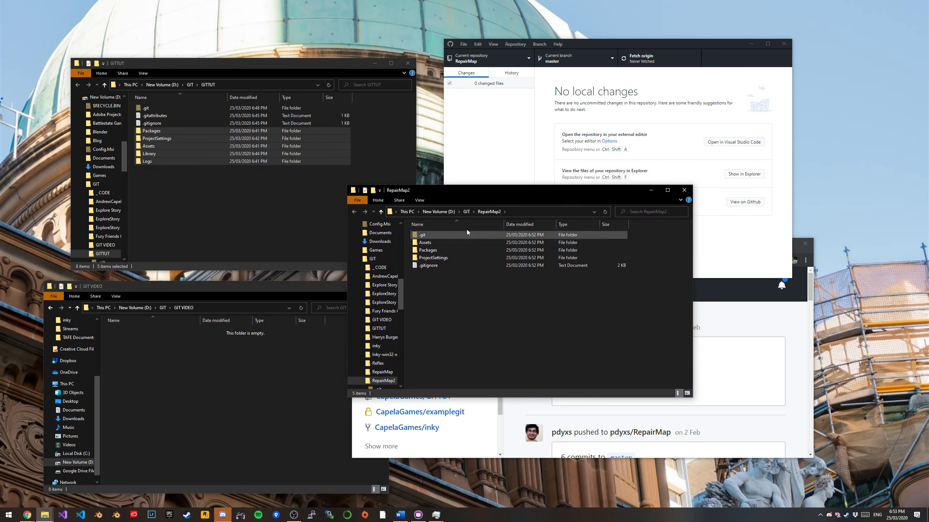
# Create a new text document with its default name in the clone's Assets folder, and close the folder window
pyautogui.doubleClick(426, 242)
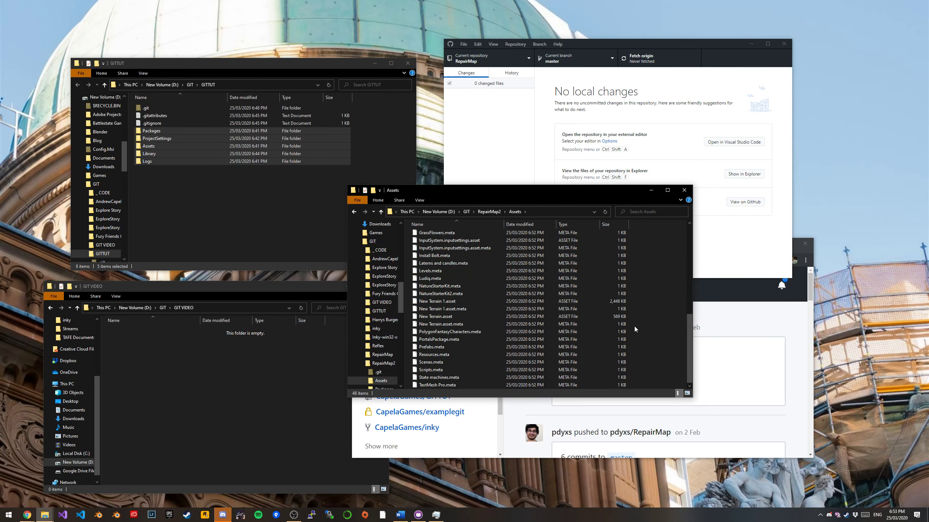
pyautogui.rightClick(660, 297)
pyautogui.moveTo(695, 429)
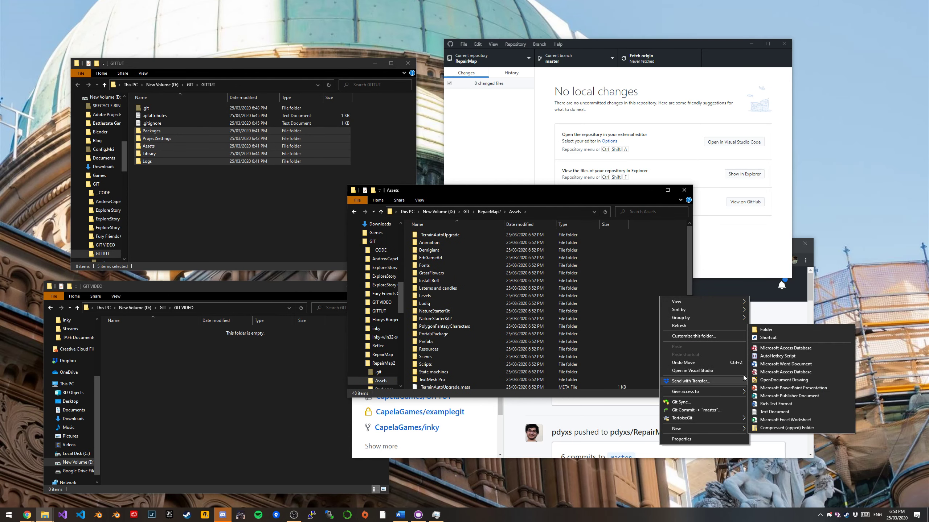
pyautogui.click(758, 412)
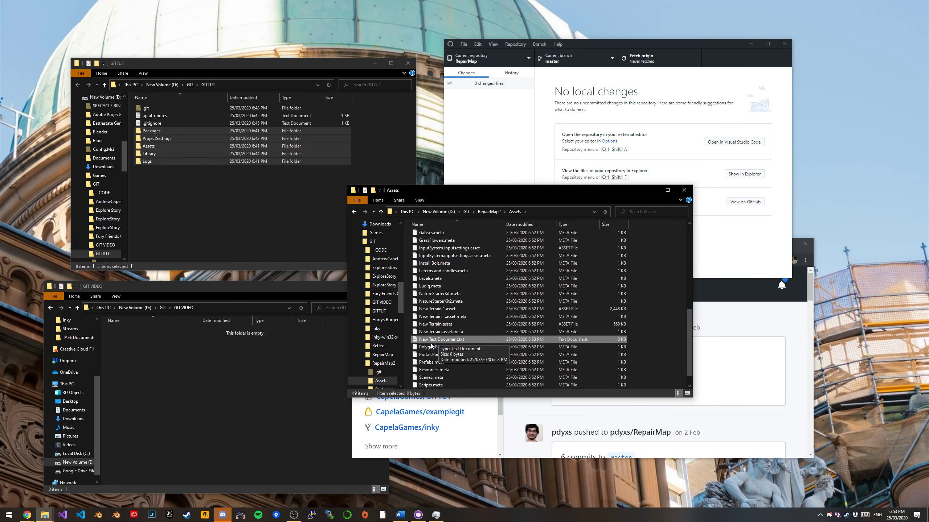
pyautogui.click(684, 192)
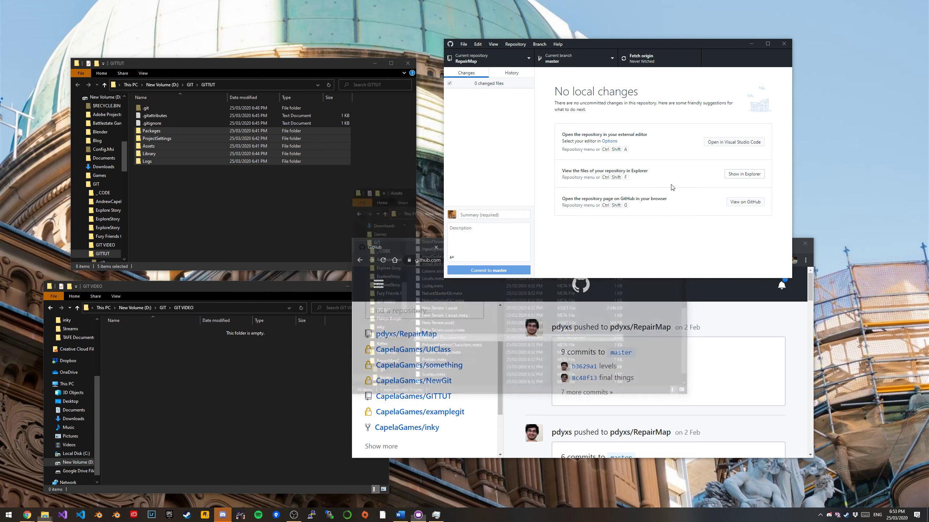
# Commit the new text document to master with the summary "created new text file"
pyautogui.click(499, 97)
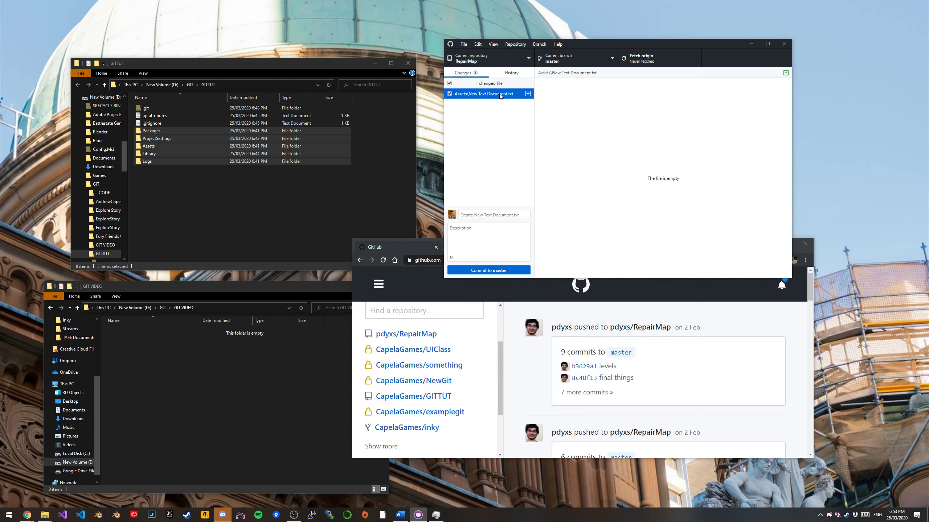
pyautogui.click(524, 217)
pyautogui.write('c')
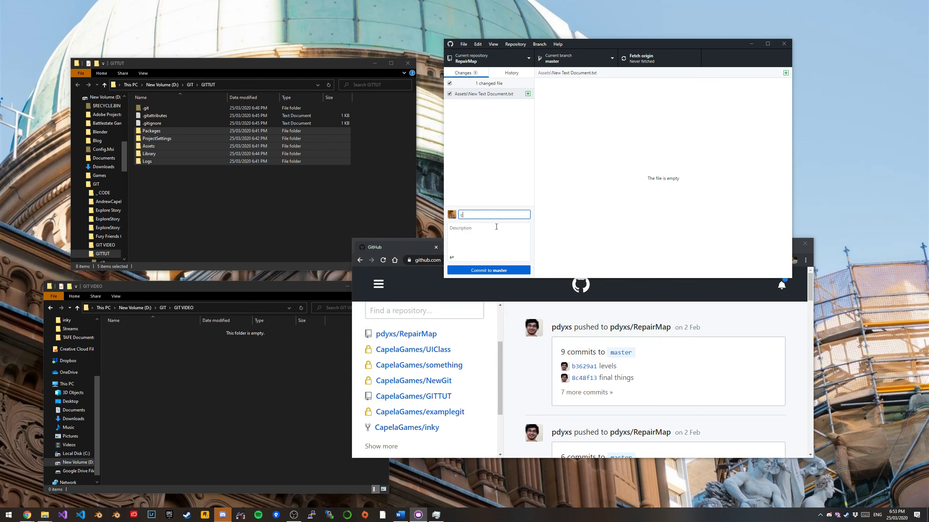
pyautogui.write('rted bnew')
pyautogui.write('new')
pyautogui.write(' text file')
pyautogui.click(503, 267)
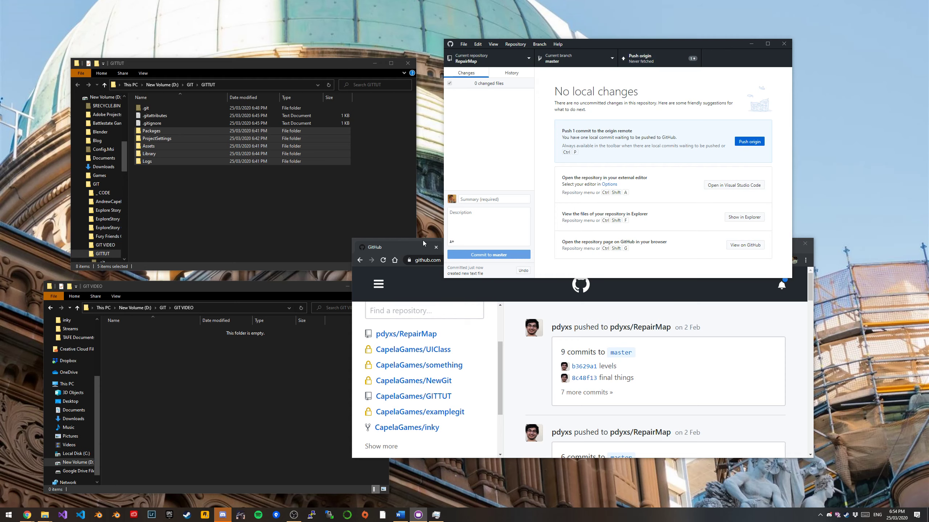
# Remove the RepairMap clone at D:\GIT\RepairMap2 from the GitHub Desktop repositories, also moving it to the Recycle Bin
pyautogui.moveTo(422, 241); pyautogui.dragTo(418, 244)
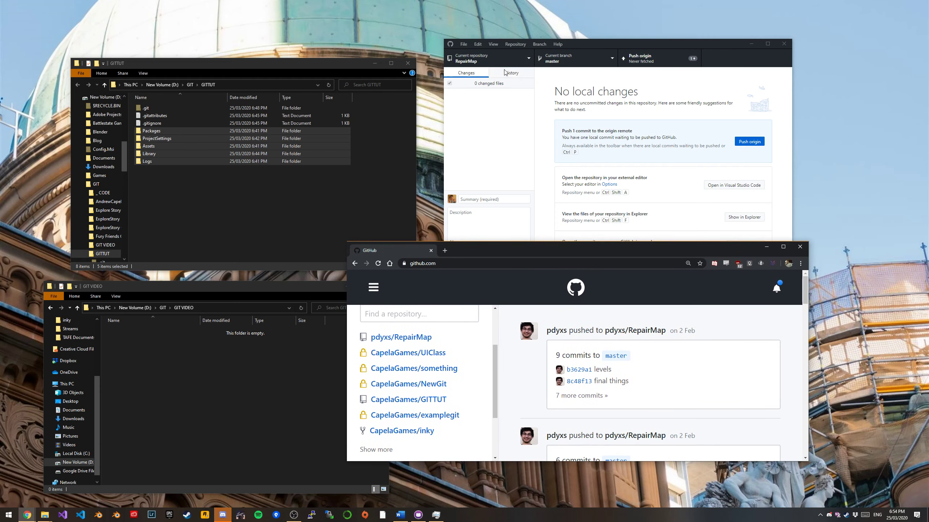
pyautogui.click(528, 59)
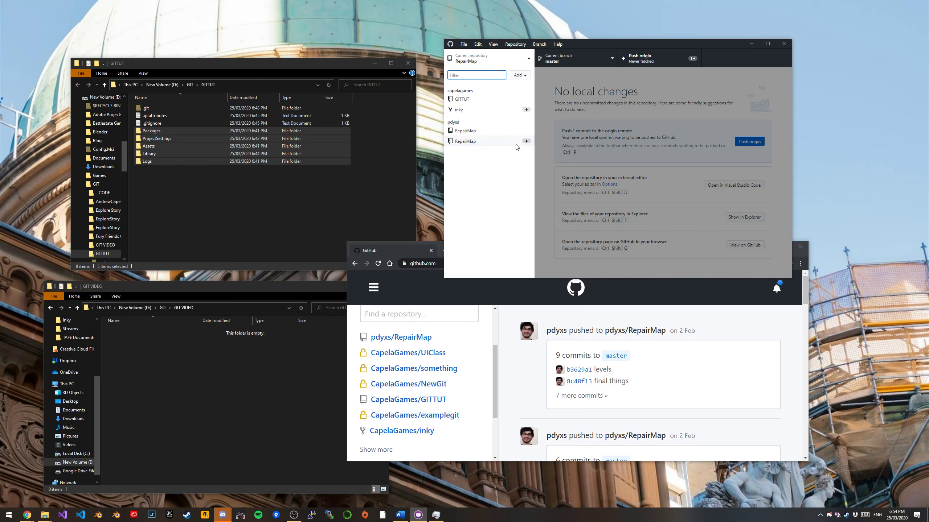
pyautogui.rightClick(469, 141)
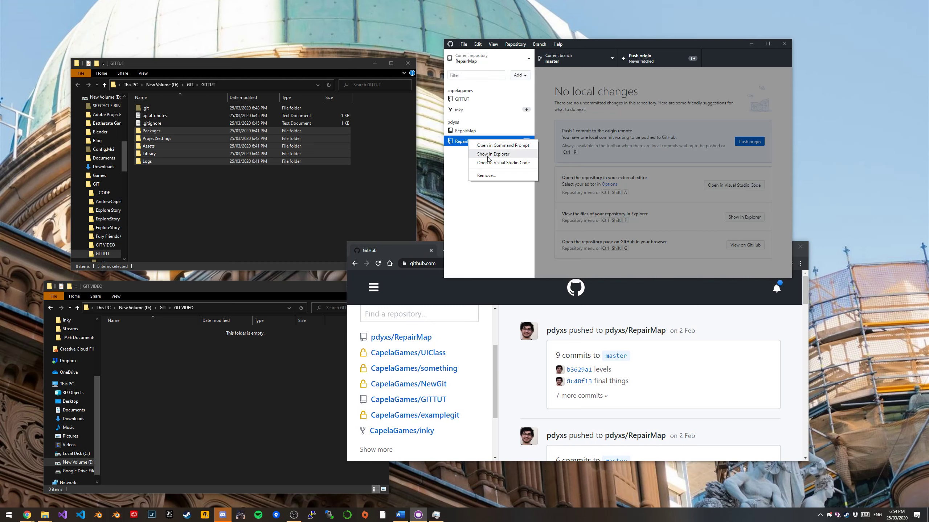
pyautogui.click(495, 174)
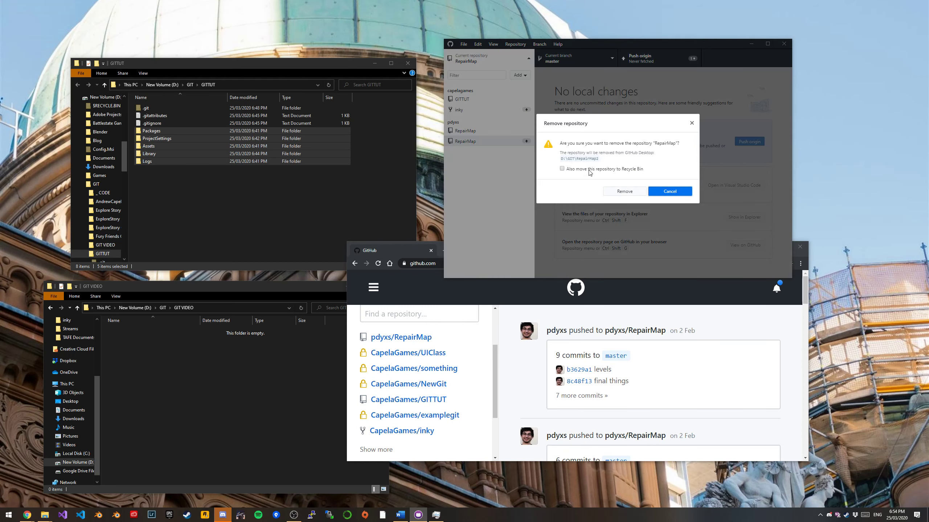
pyautogui.click(613, 172)
# Switch to the browser and open the settings of the CapelaGames/examplegit repository from the GitHub home page
pyautogui.moveTo(421, 251); pyautogui.dragTo(360, 182)
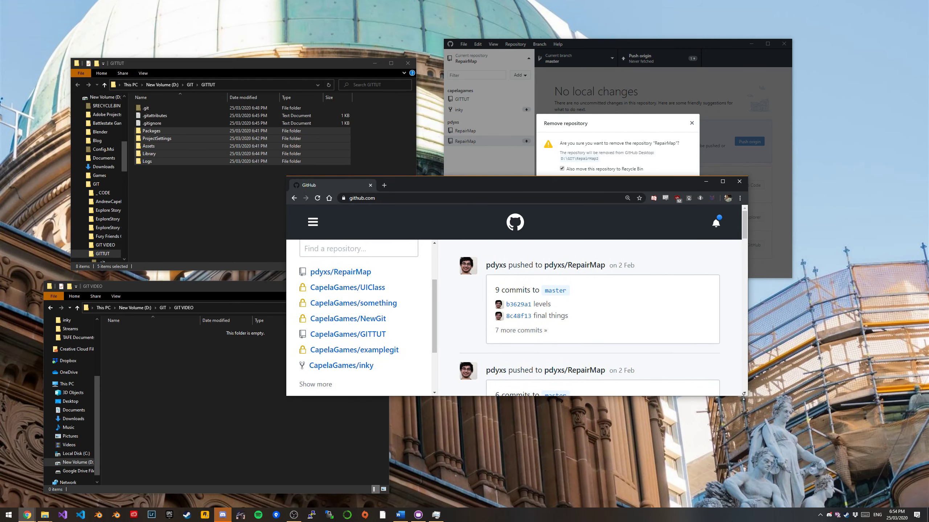
pyautogui.scroll(-1, 745, 392)
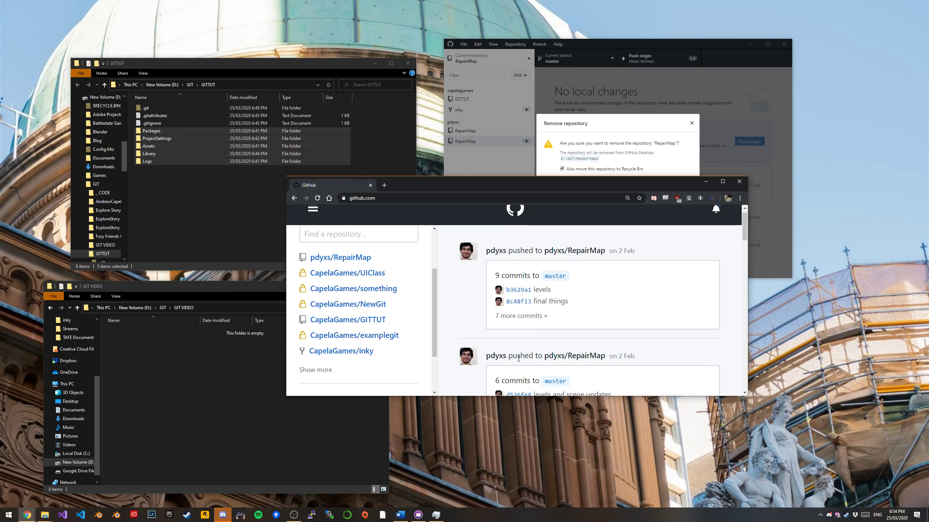
pyautogui.scroll(1, 519, 359)
pyautogui.scroll(-1, 403, 318)
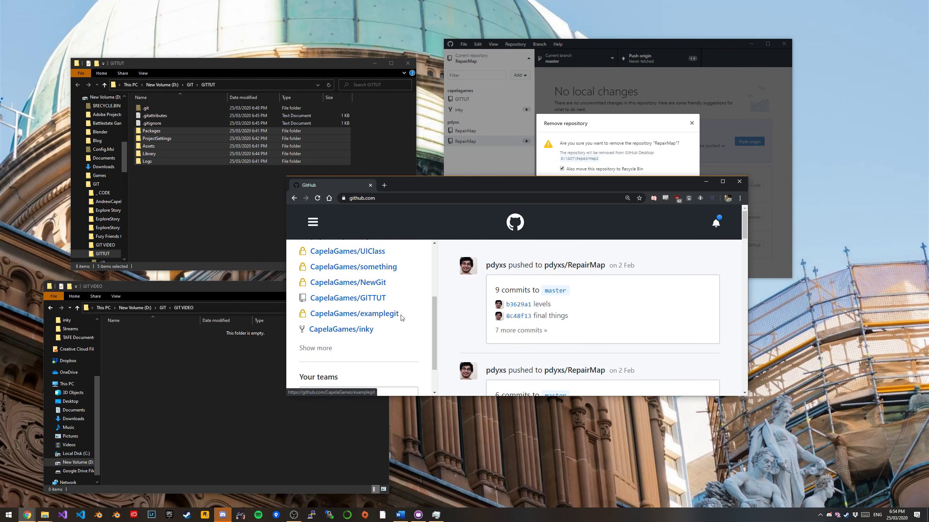
pyautogui.scroll(2, 402, 318)
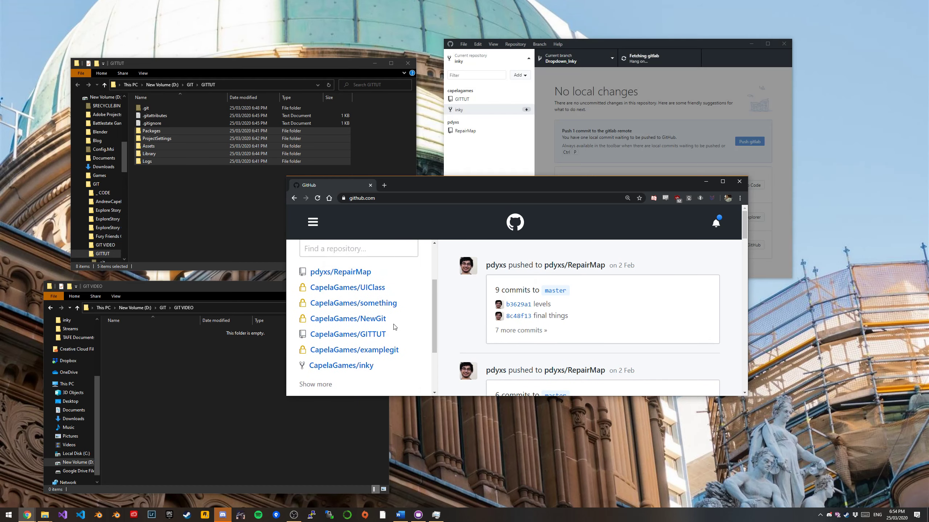
pyautogui.click(358, 352)
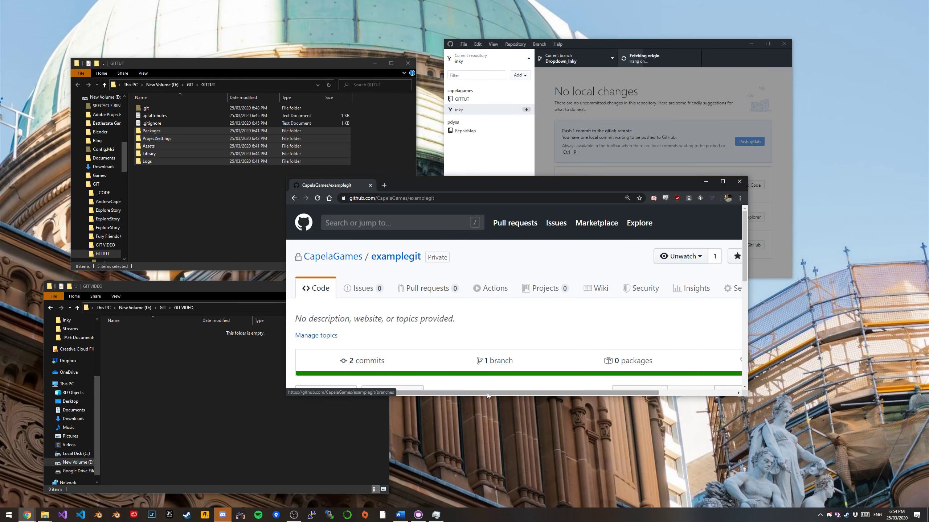
pyautogui.moveTo(487, 393); pyautogui.dragTo(512, 488)
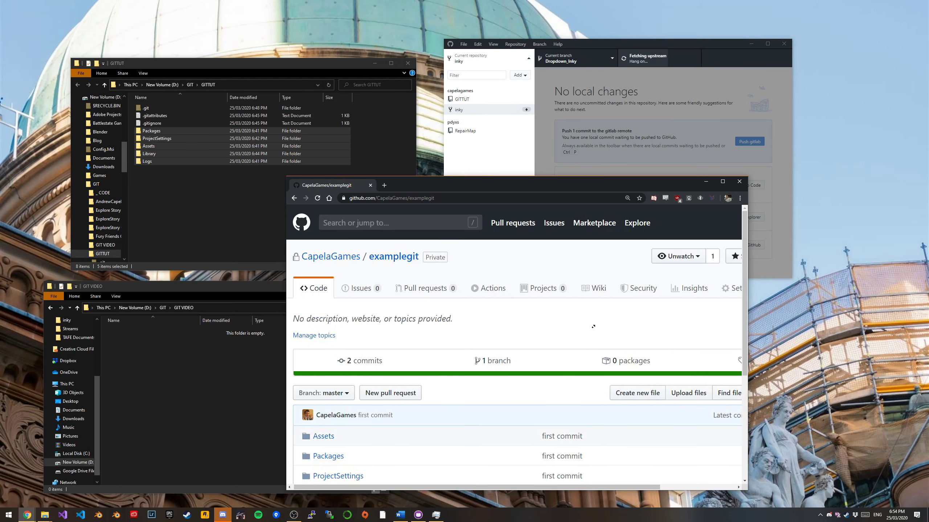
pyautogui.click(647, 296)
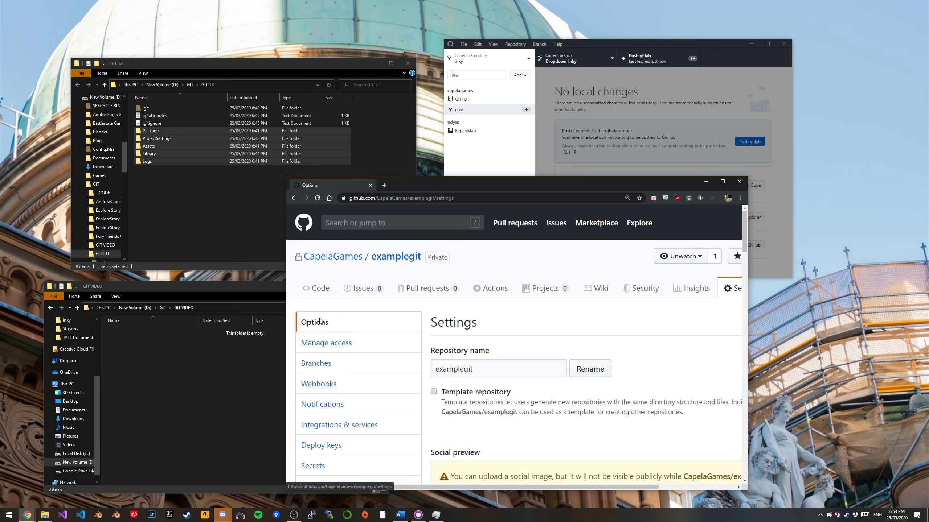
# Open the deletion confirmation for this repository, enter CapelaGames/examplegit as the confirmation text, and dismiss the dialog without deleting
pyautogui.scroll(-20, 475, 329)
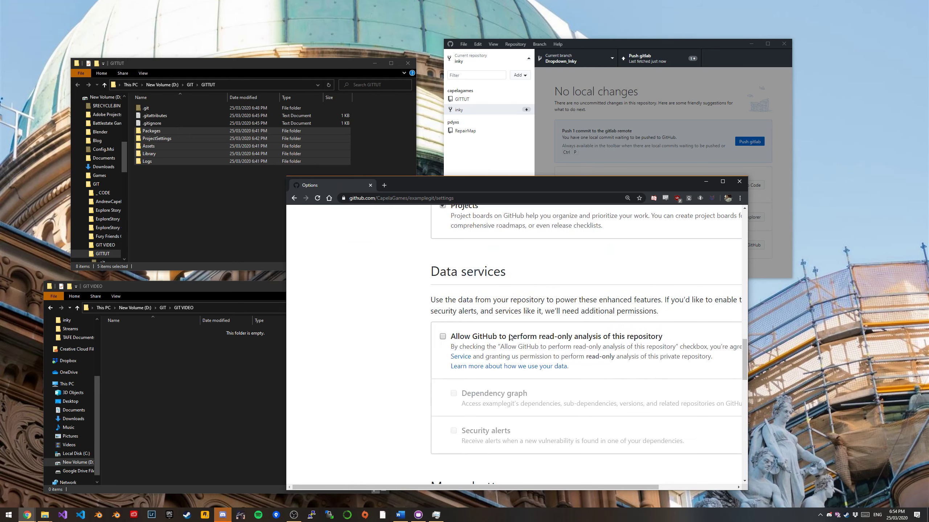
pyautogui.scroll(-15, 464, 332)
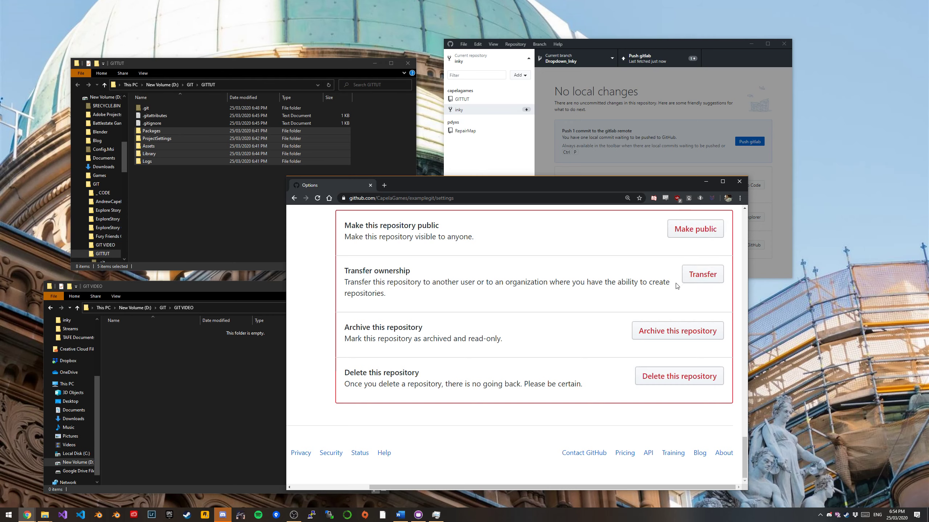
pyautogui.click(679, 380)
pyautogui.click(483, 401)
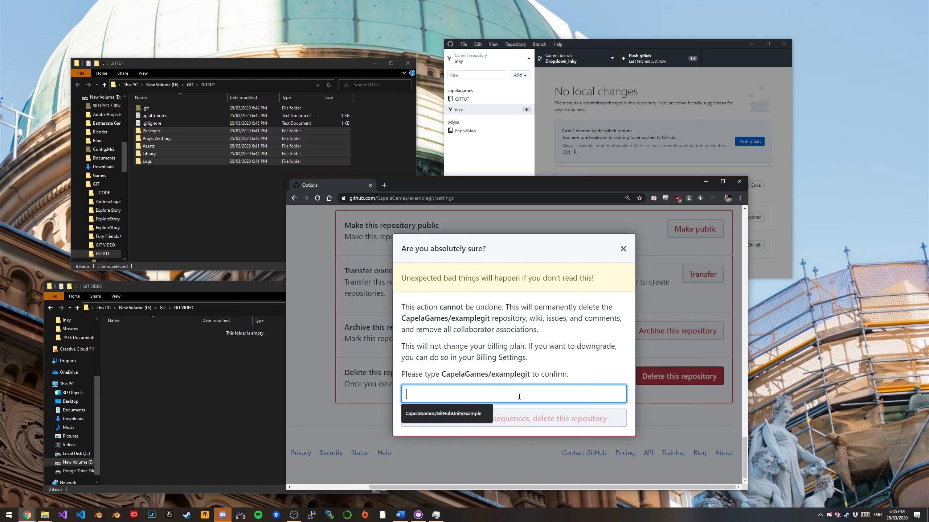
pyautogui.moveTo(528, 374); pyautogui.dragTo(442, 374)
pyautogui.hotkey('ctrl', 'c')
pyautogui.click(461, 393)
pyautogui.hotkey('ctrl', 'v')
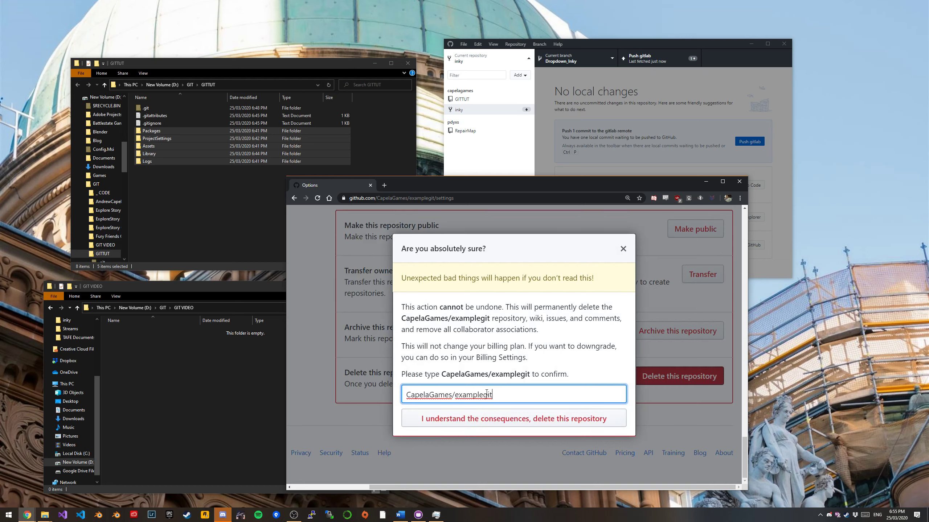
pyautogui.doubleClick(491, 373)
pyautogui.click(490, 395)
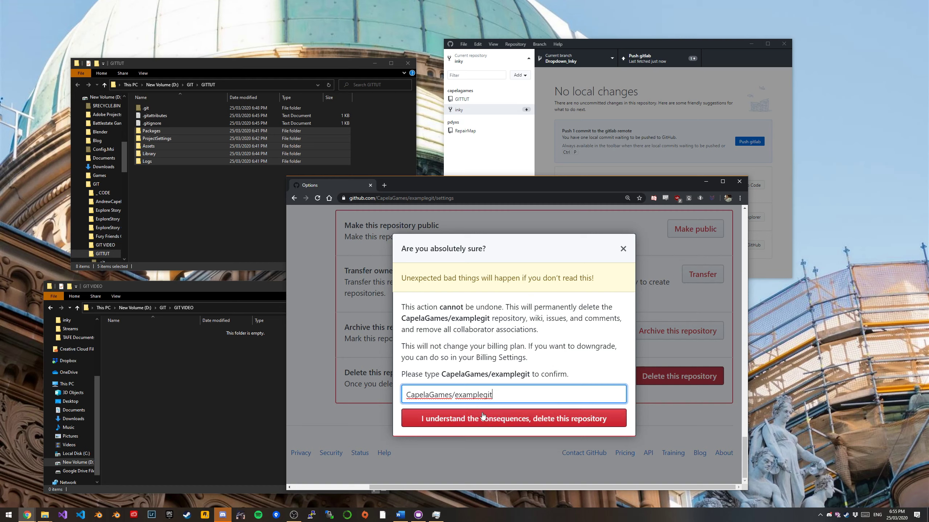
pyautogui.click(623, 255)
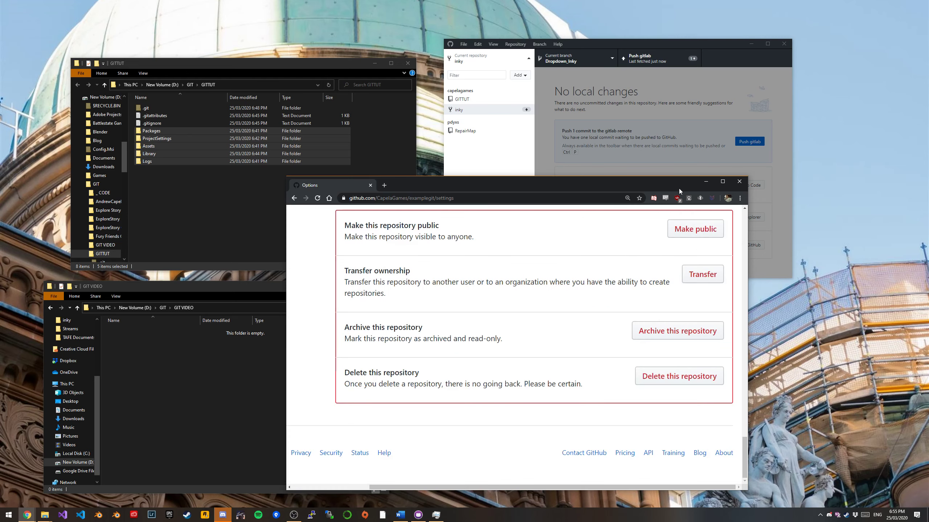
# Close the browser, look over the local repository list in GitHub Desktop, and close the list with inky still current
pyautogui.click(740, 182)
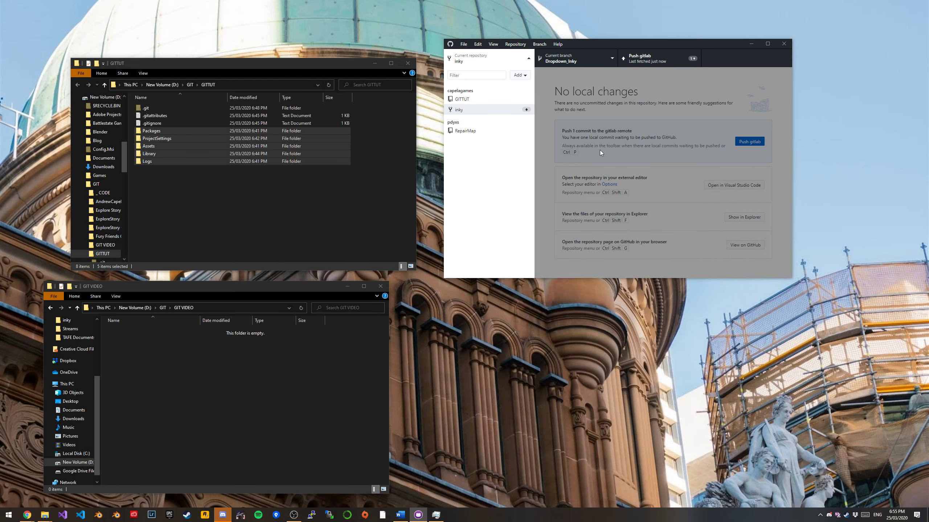
pyautogui.click(678, 83)
pyautogui.click(483, 65)
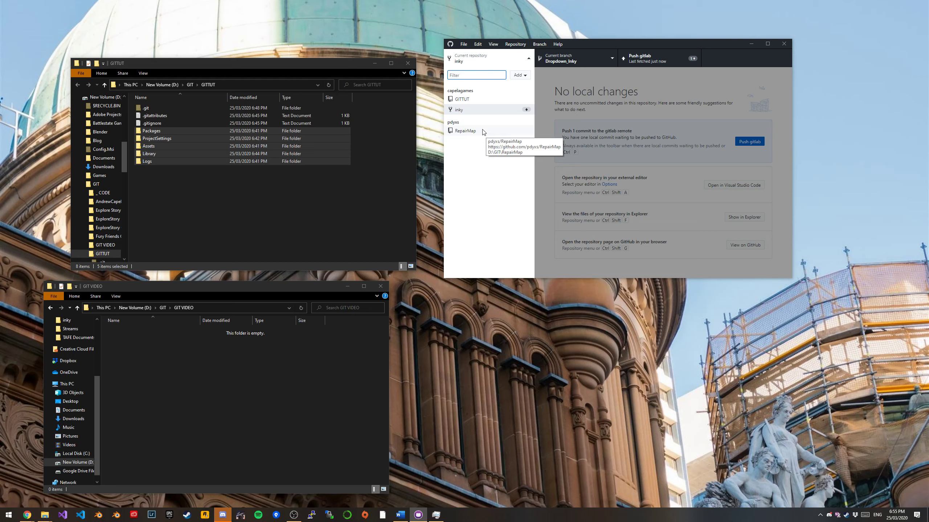
pyautogui.click(668, 77)
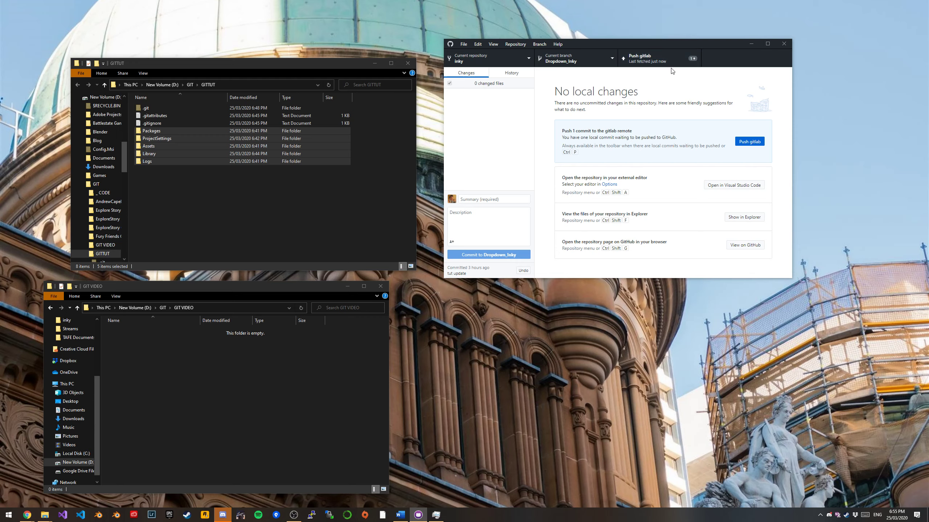
# Open the clone dialog, select the SchoolCardGamaaaaa repository from the GitHub.com list, and cancel the cloning
pyautogui.click(465, 44)
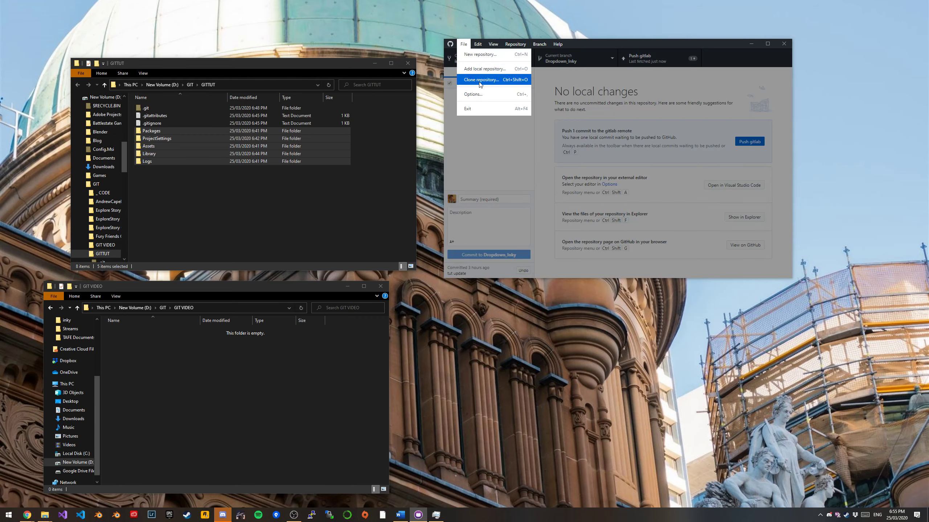
pyautogui.click(480, 80)
pyautogui.scroll(-5, 573, 172)
pyautogui.scroll(-2, 573, 175)
pyautogui.click(596, 164)
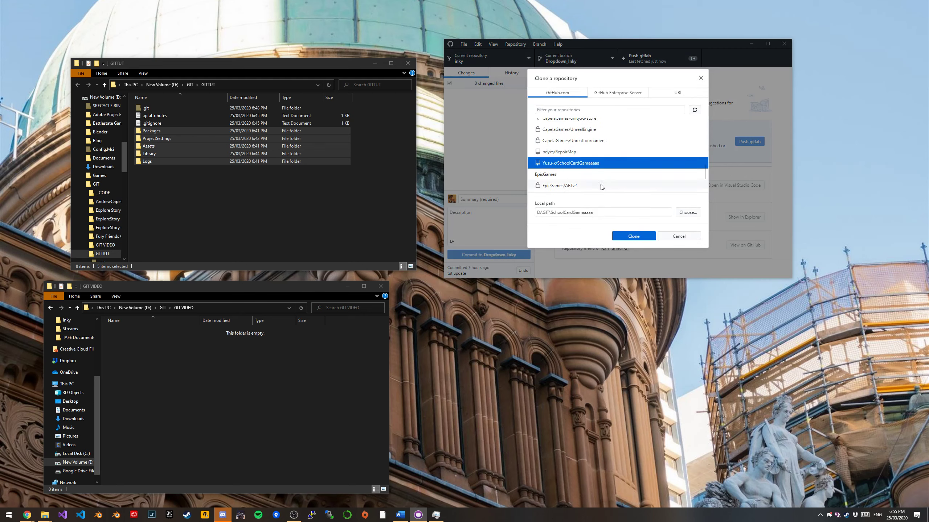
pyautogui.click(677, 237)
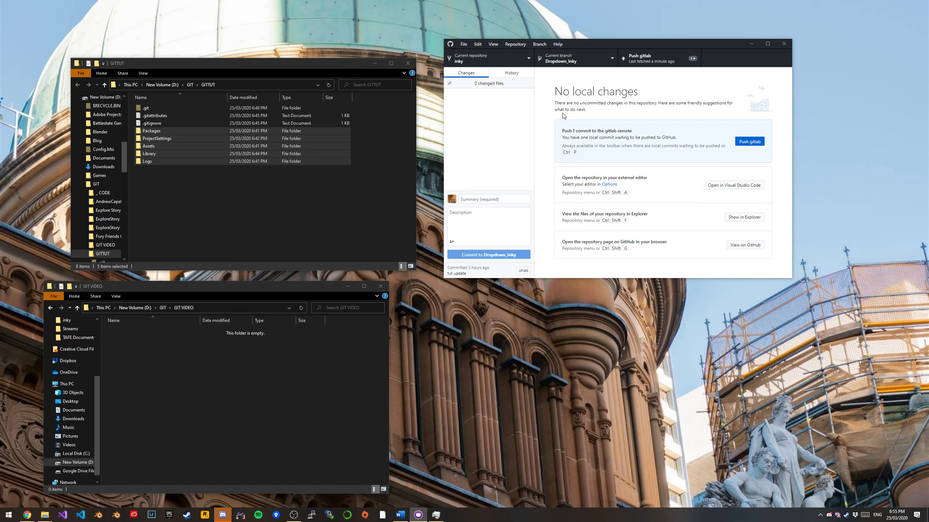
pyautogui.moveTo(641, 46); pyautogui.dragTo(652, 63)
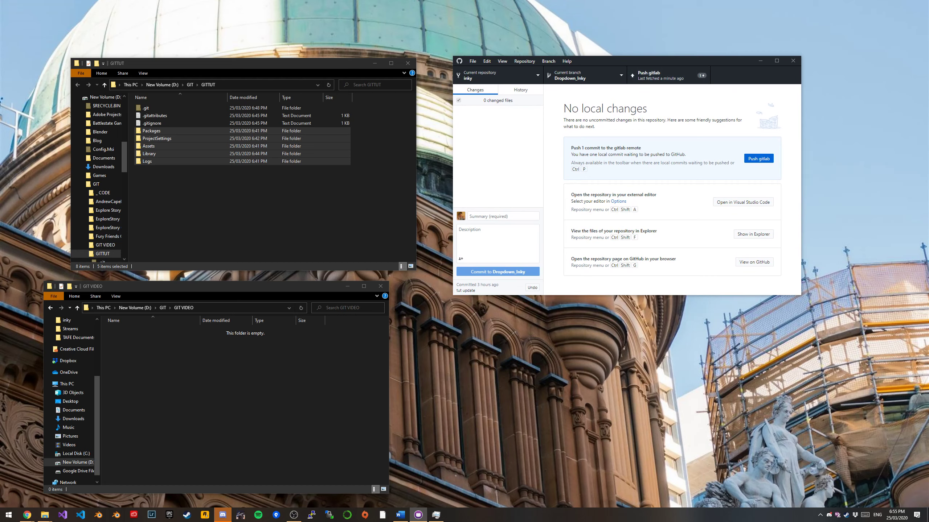
pyautogui.moveTo(608, 61); pyautogui.dragTo(626, 87)
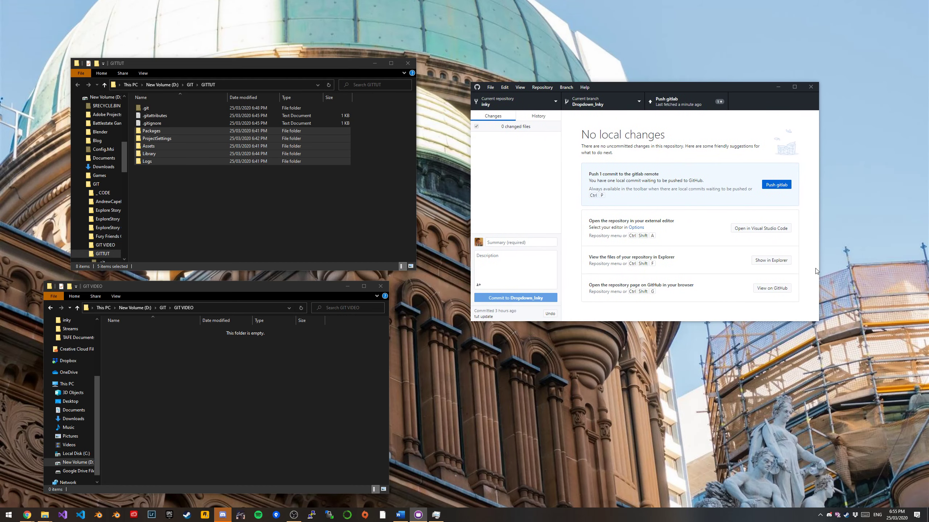